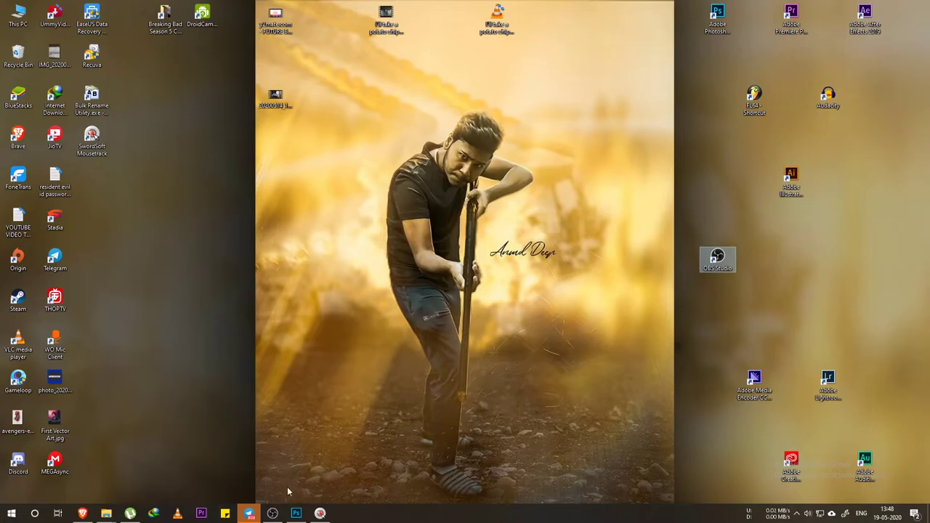
Step: Create a blank white 3200 × 4000 px, 300 ppi Untitled-1 document
left_click(295, 512)
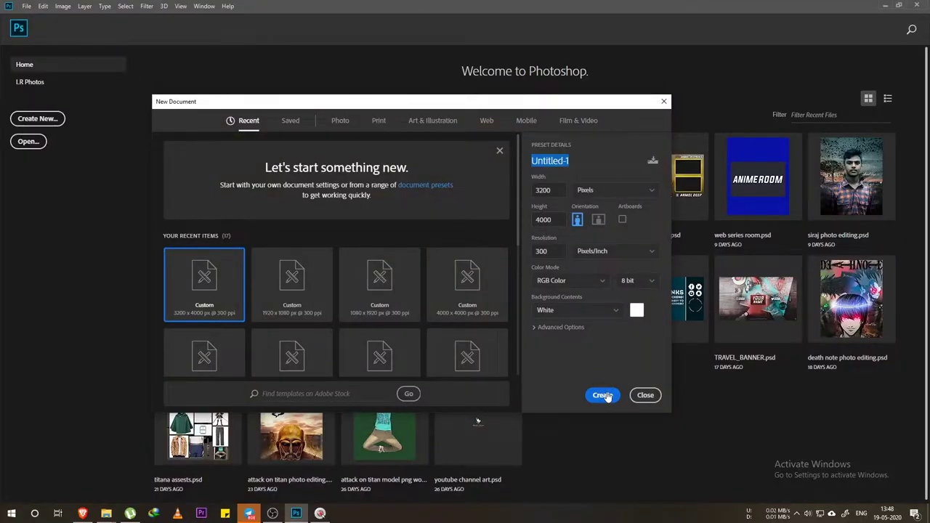
left_click(605, 395)
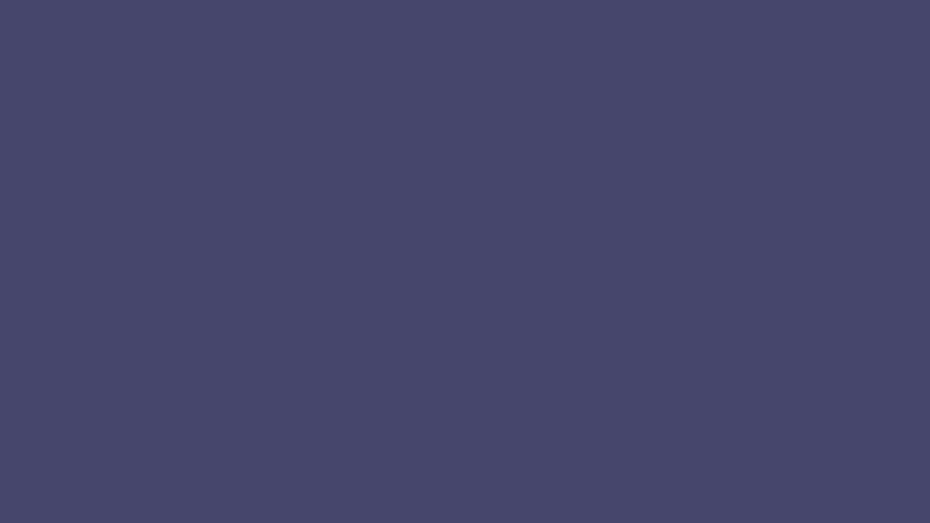
key("ctrl+plus")
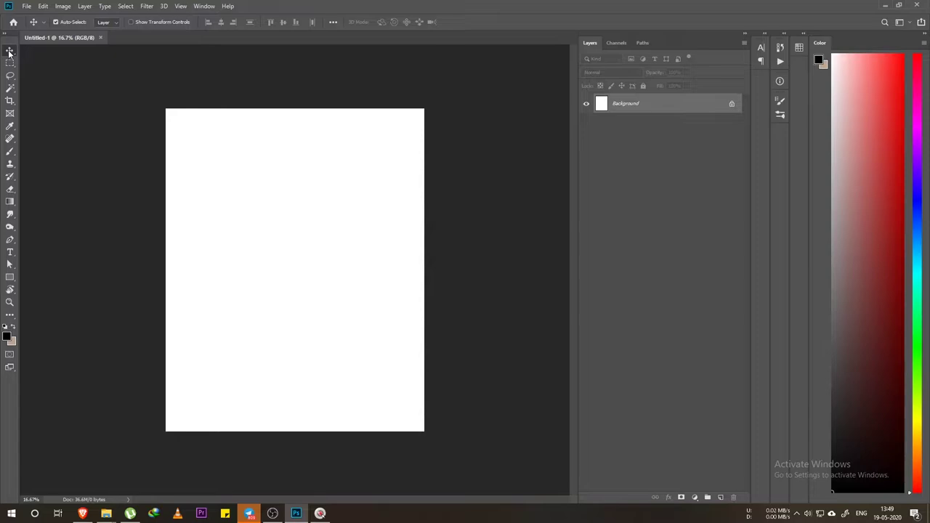
Step: Switch to the Magic Wand tool, then look through the Select and Filter menus without applying anything
left_click(9, 64)
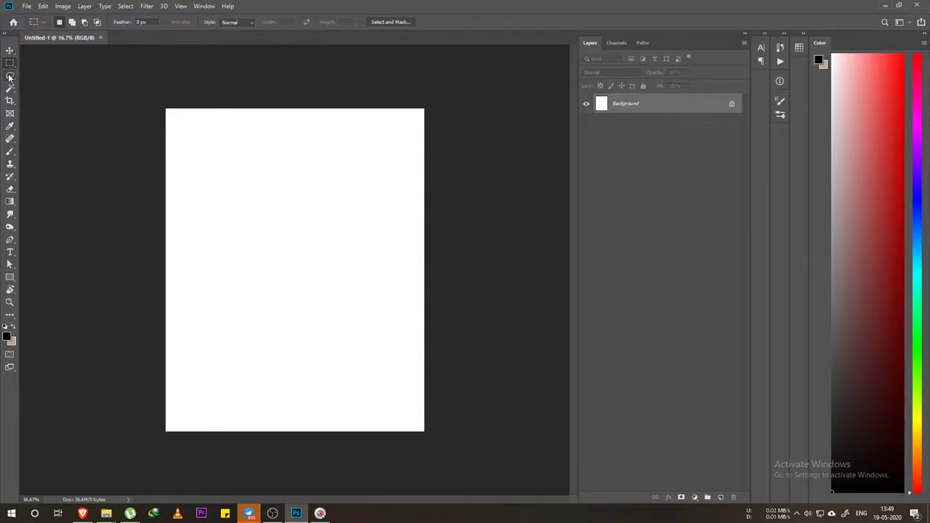
left_click(10, 75)
left_click(11, 88)
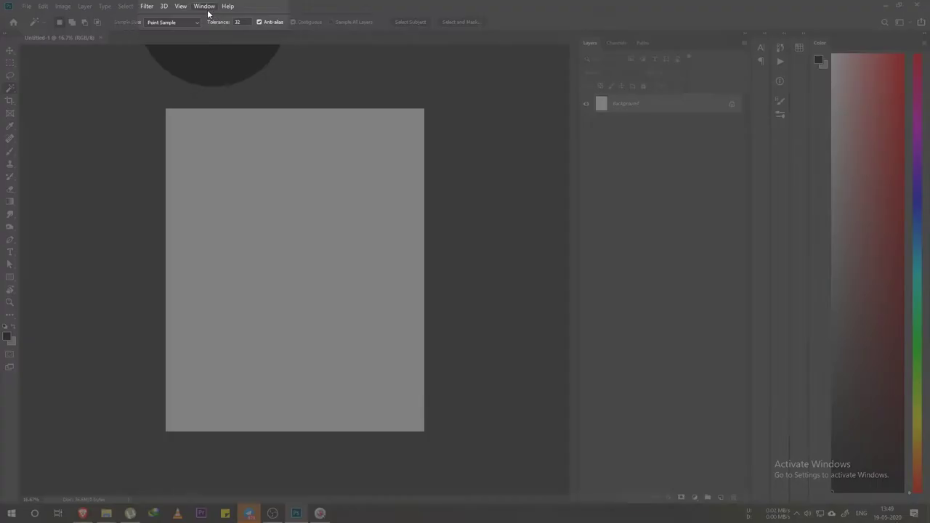
left_click(125, 6)
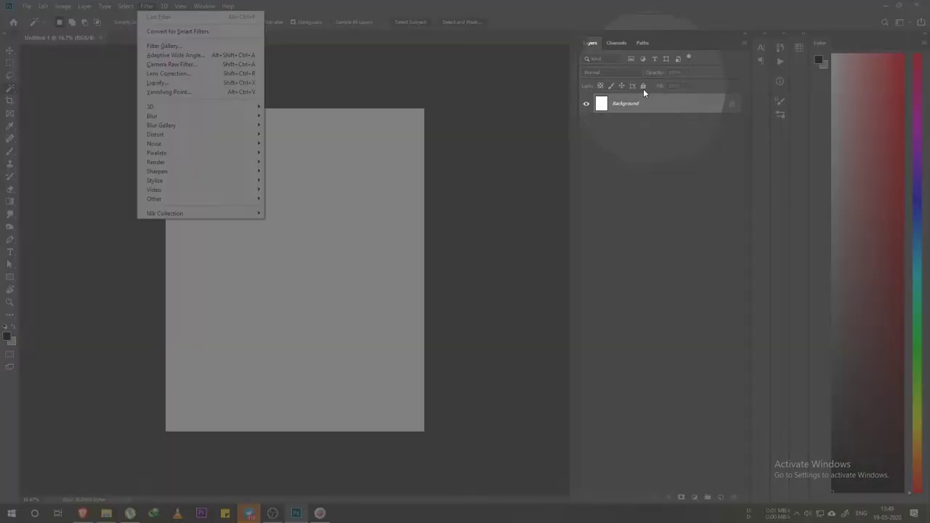
left_click(659, 100)
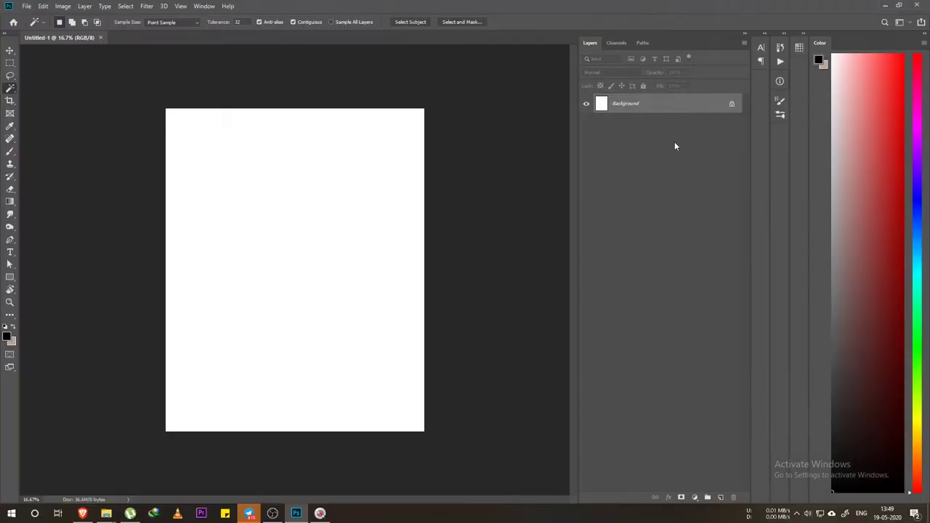
Step: Add empty layers up to Layer 7 above Background, leaving Layer 7 selected
left_click(720, 498)
left_click(720, 498)
left_click(721, 497)
left_click(721, 498)
left_click(721, 497)
left_click(720, 497)
left_click(720, 497)
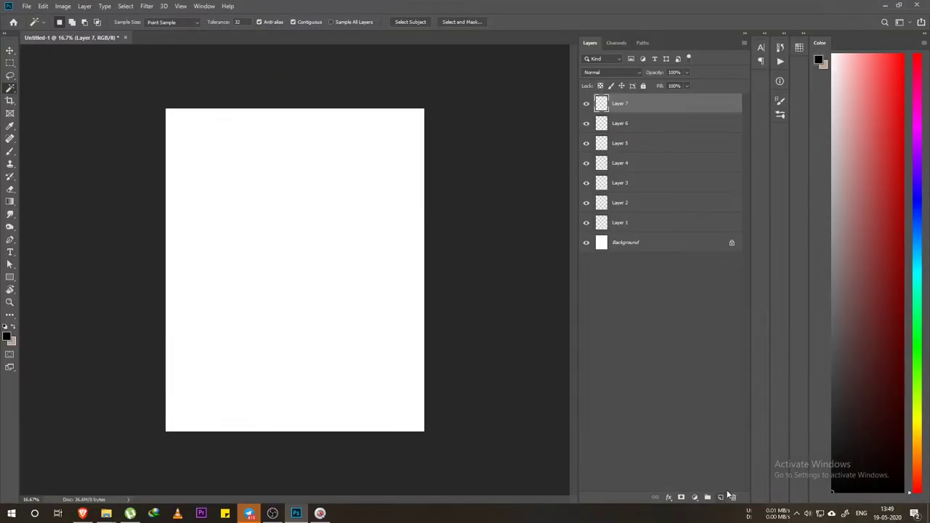
left_click(629, 125)
left_click(637, 104)
Step: Pick the Move tool (V) in Photoshop and bring up the Resolution scale calculator in Brave
left_click(83, 514)
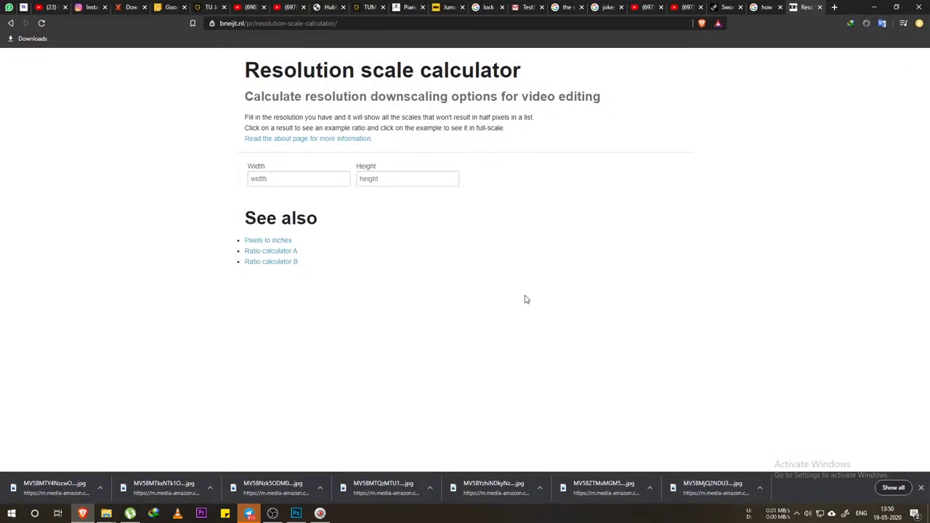
left_click(296, 513)
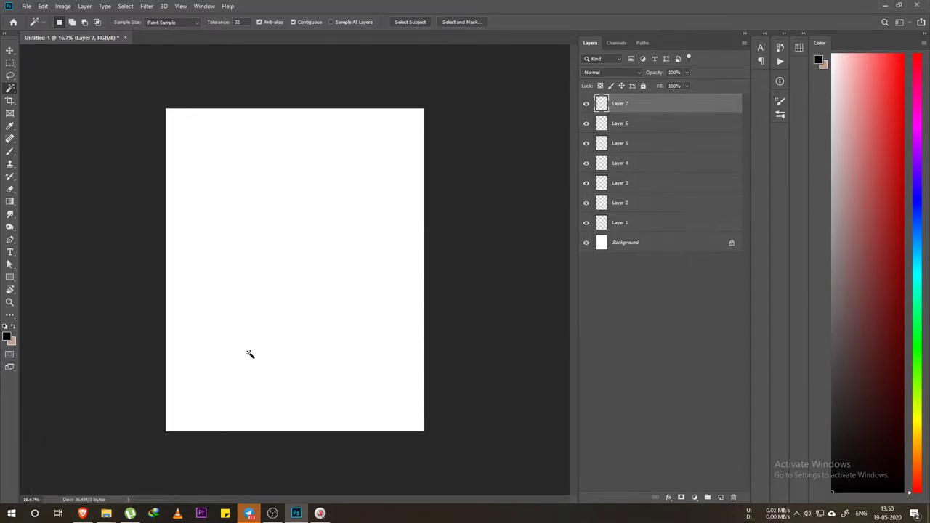
key("v")
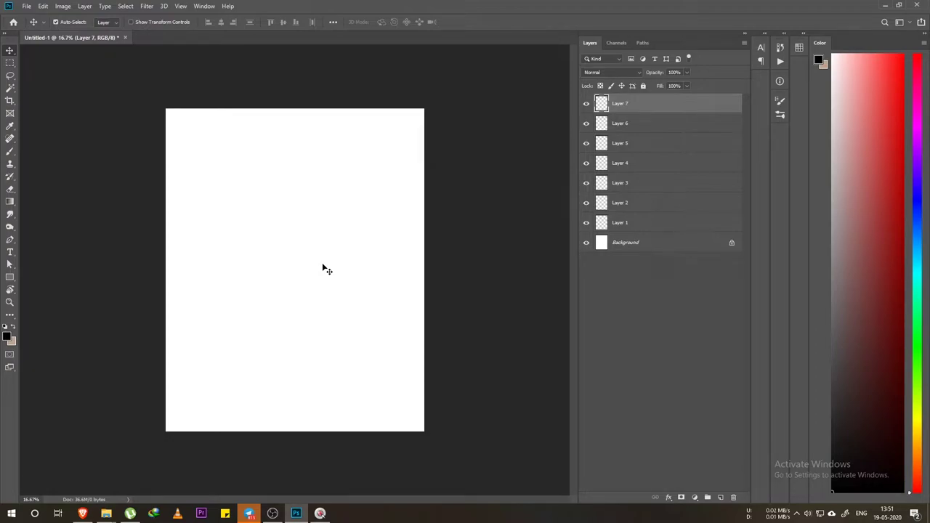
left_click(82, 513)
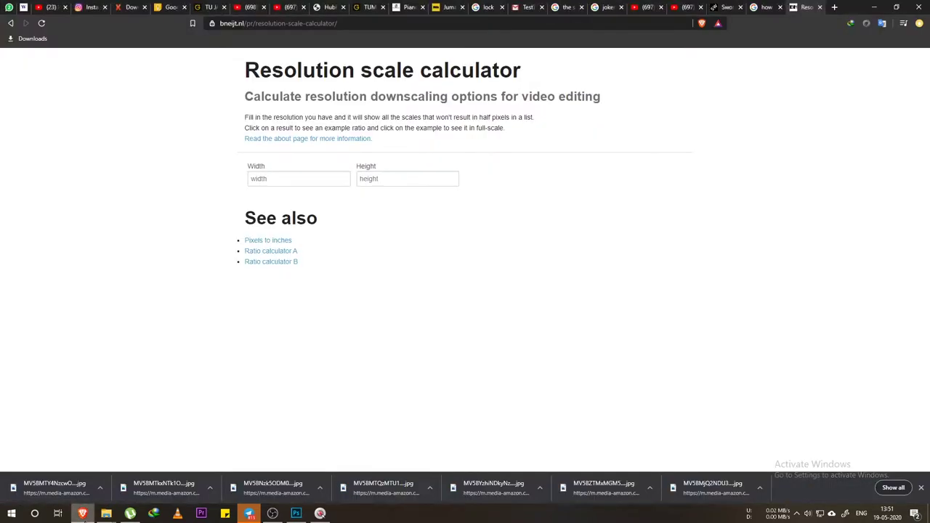
Step: Search 'telegram web' in a new tab, open Telegram Web's chat search, then return to Photoshop
left_click(834, 6)
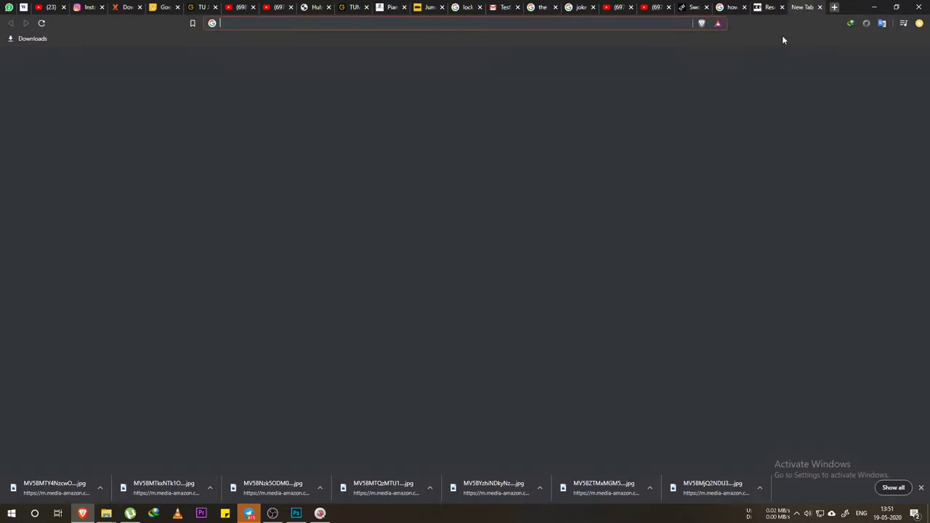
type("web.")
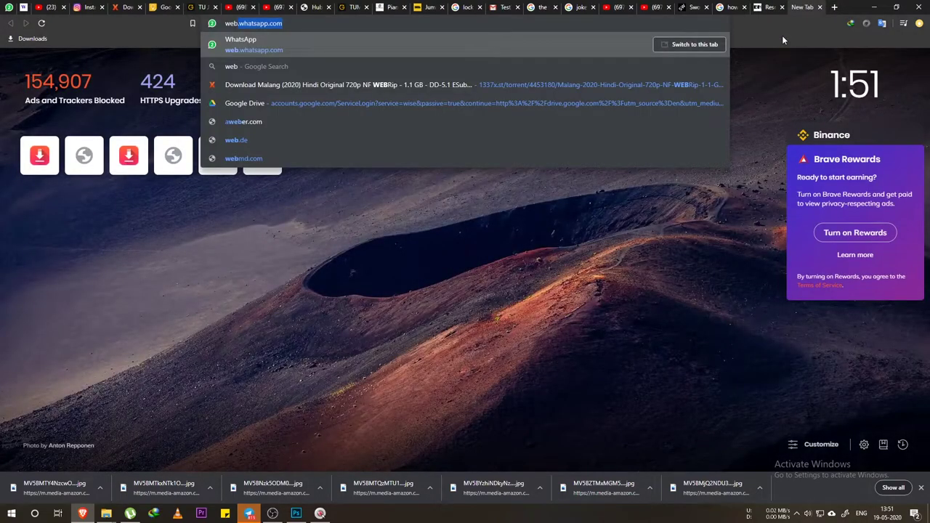
key("BackSpace")
key("BackSpace")
key("BackSpace")
key("BackSpace")
type("telgeram web")
key("Return")
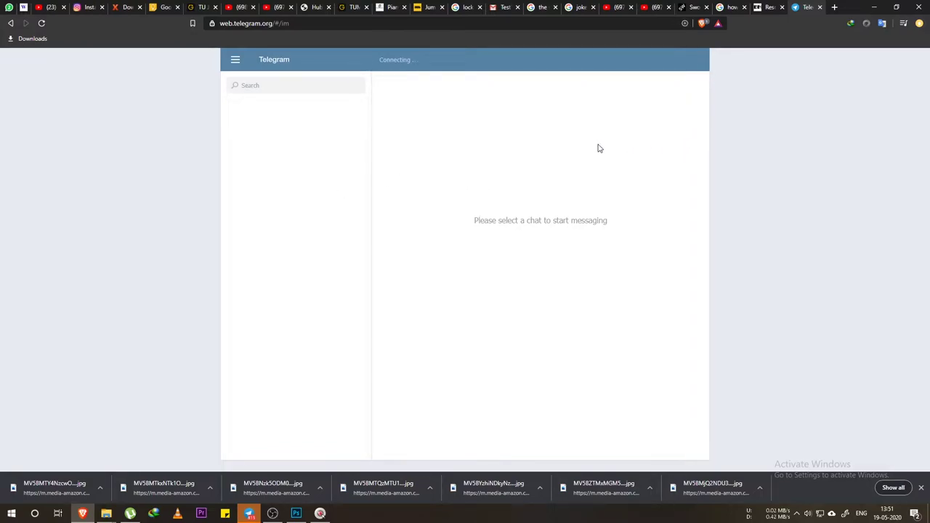
left_click(330, 90)
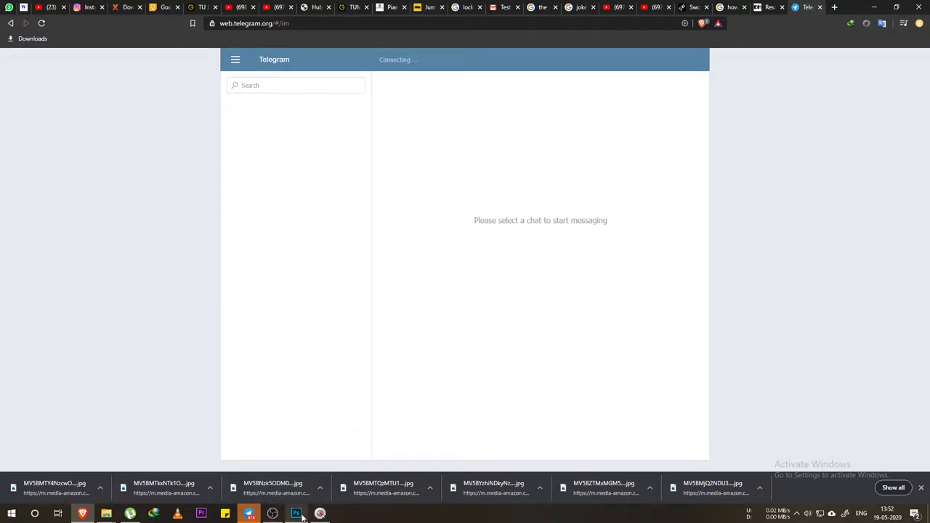
left_click(296, 513)
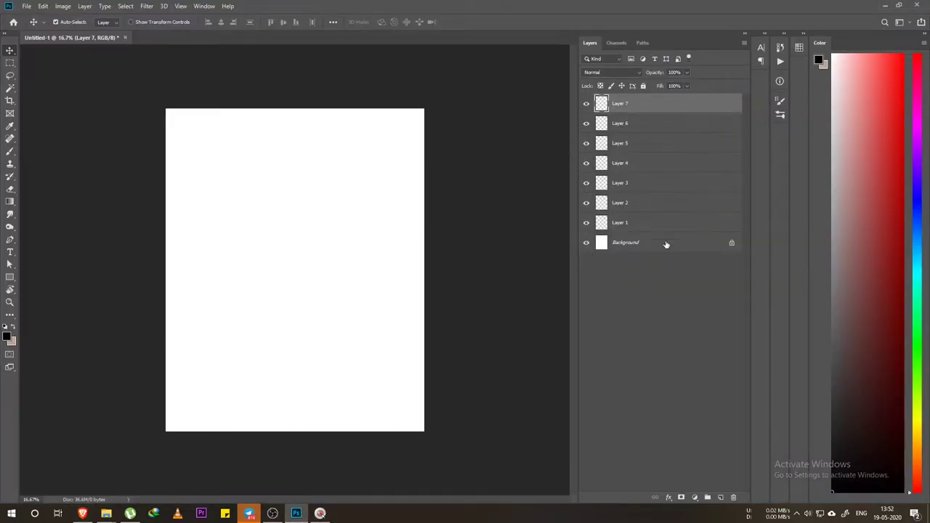
Step: Unlock the Background into Layer 0 and start a second document via File > New
left_click(731, 243)
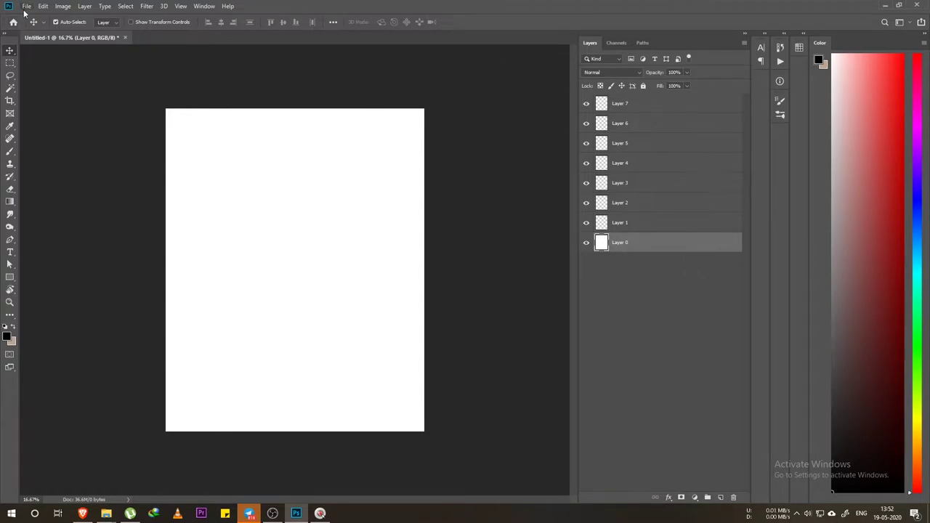
left_click(26, 6)
left_click(442, 125)
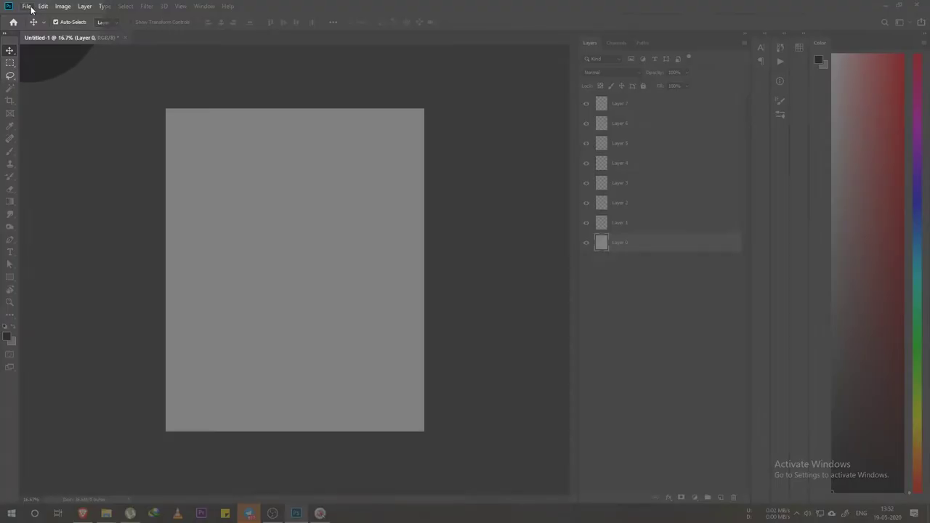
left_click(29, 7)
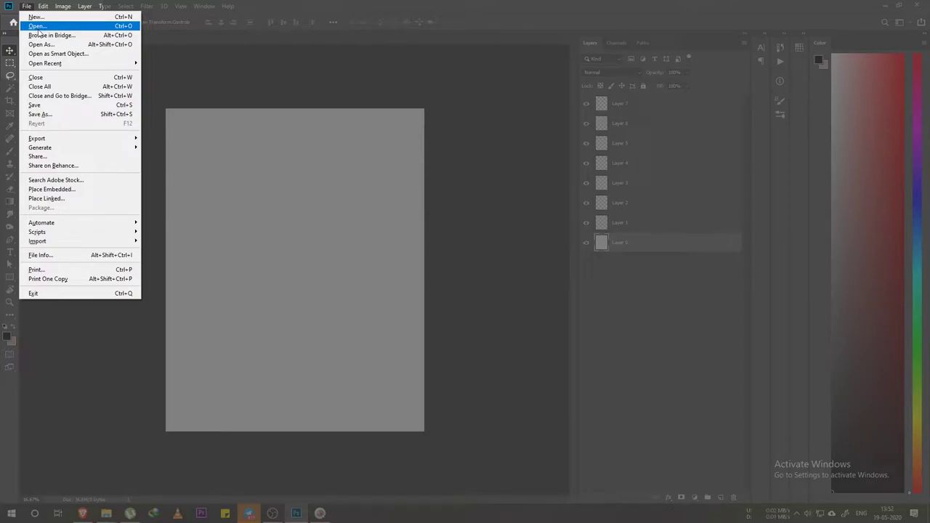
left_click(32, 20)
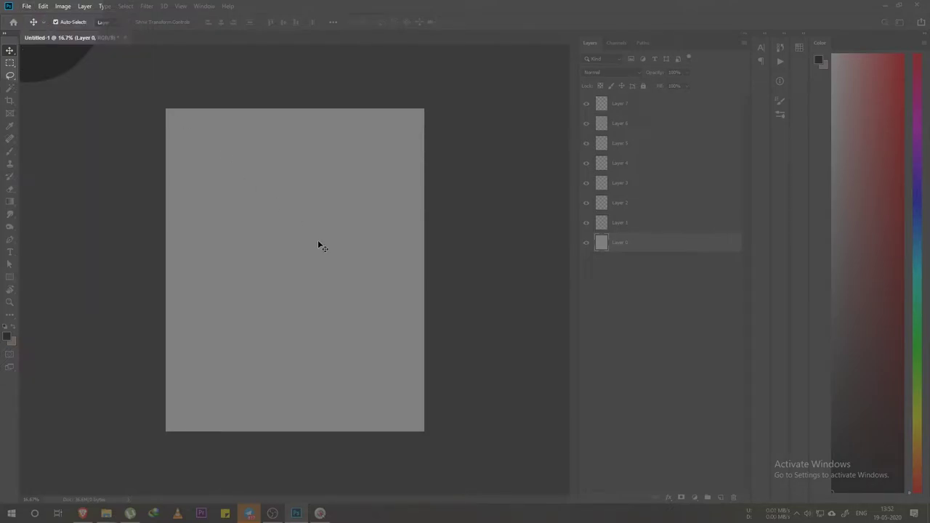
scroll(387, 282, "down", 5)
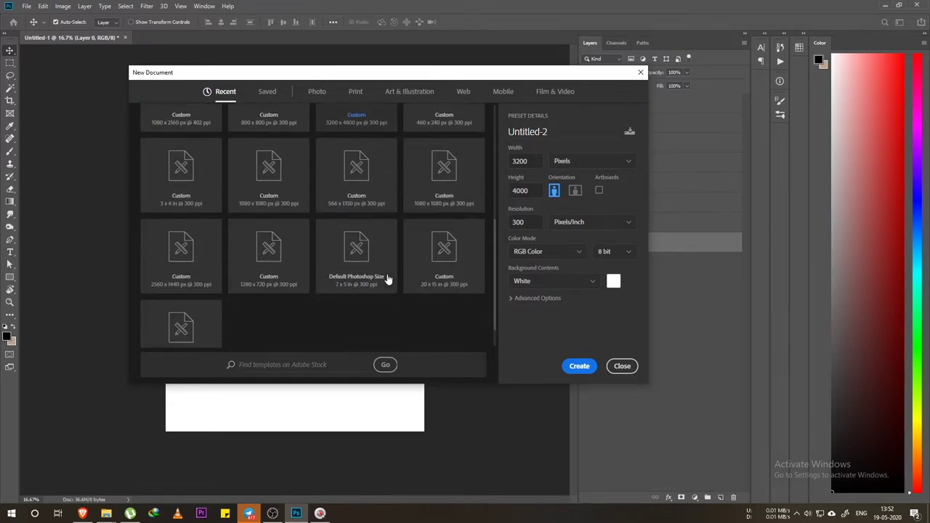
scroll(387, 281, "up", 5)
scroll(294, 285, "down", 3)
scroll(305, 290, "up", 3)
left_click(520, 161)
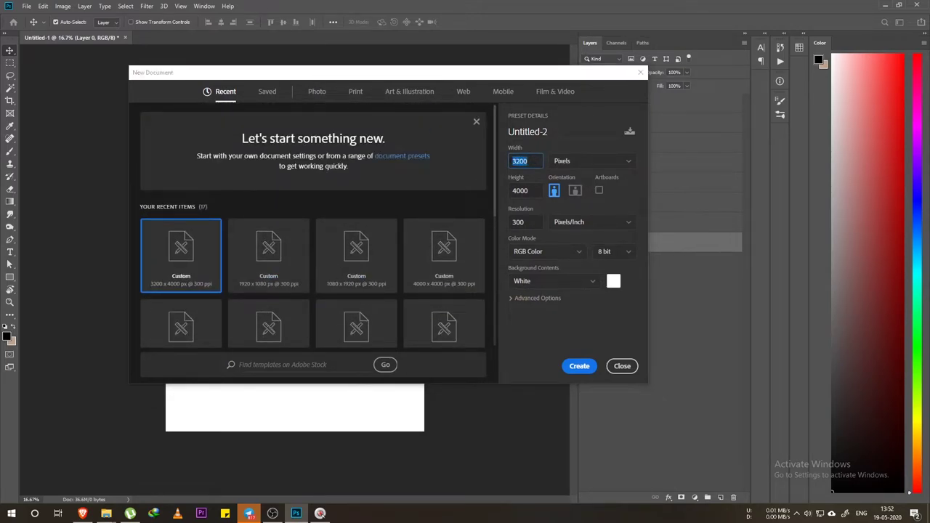
left_click(532, 161)
left_click_drag(532, 162, 506, 165)
key("Tab")
mouse_move(82, 513)
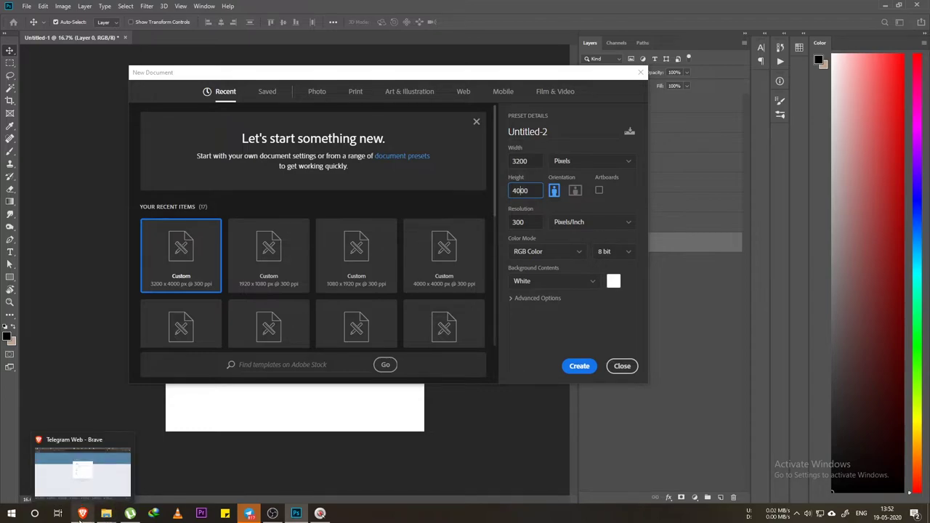
left_click(82, 513)
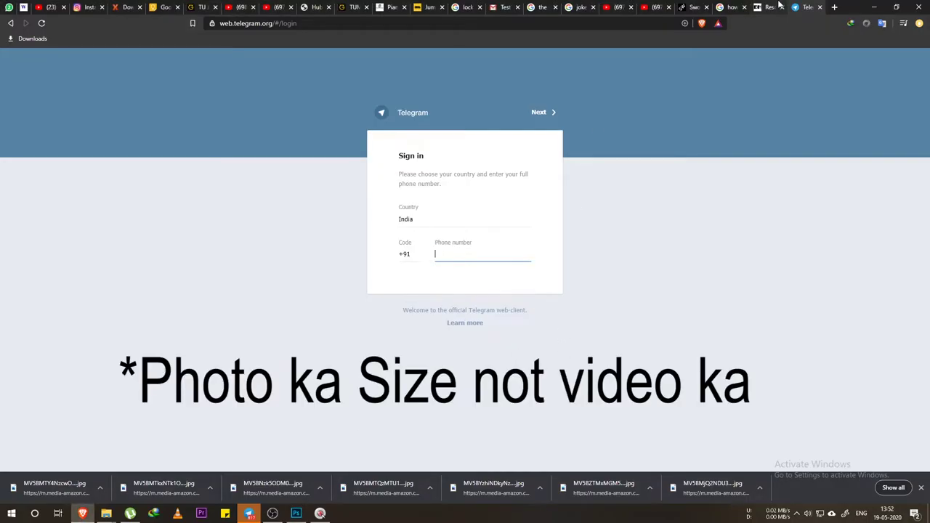
Step: Enter width 3200 and height 4000 in the Resolution scale calculator
left_click(768, 8)
left_click(349, 24)
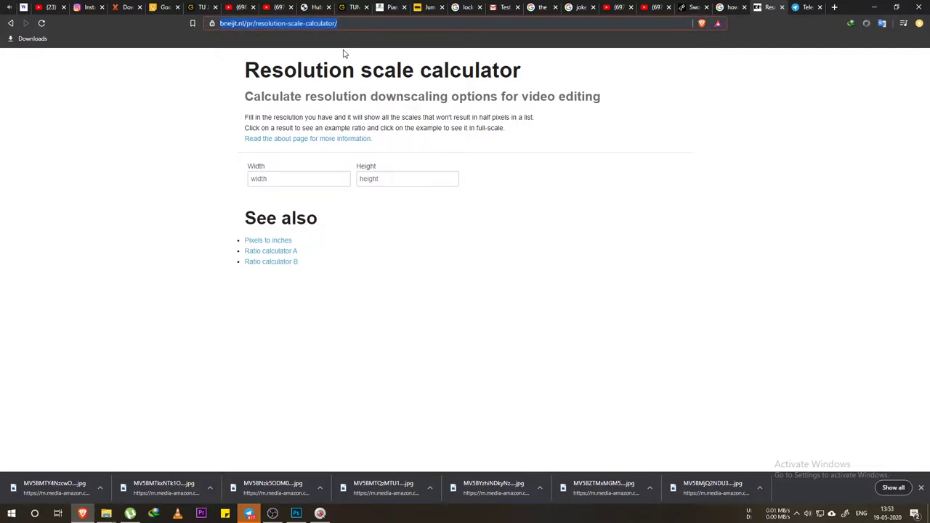
left_click(327, 179)
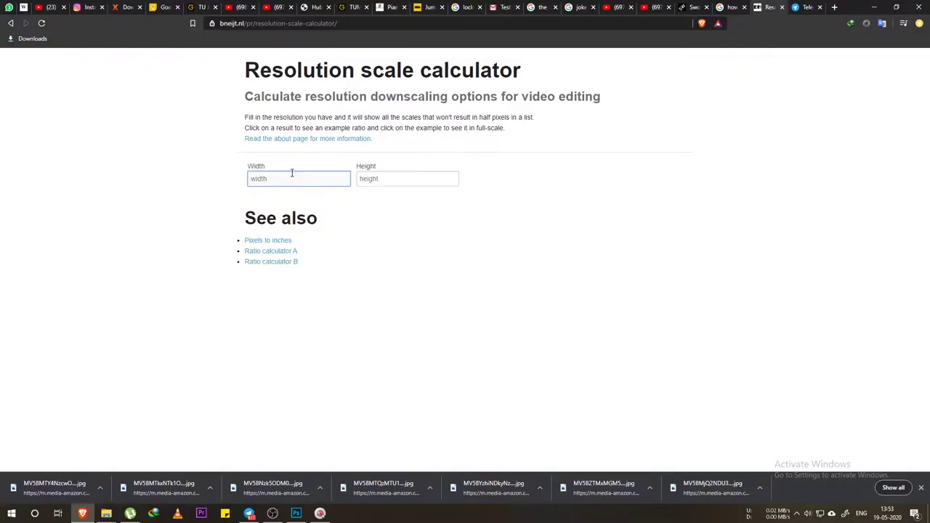
type("3200")
left_click(402, 177)
type("4000")
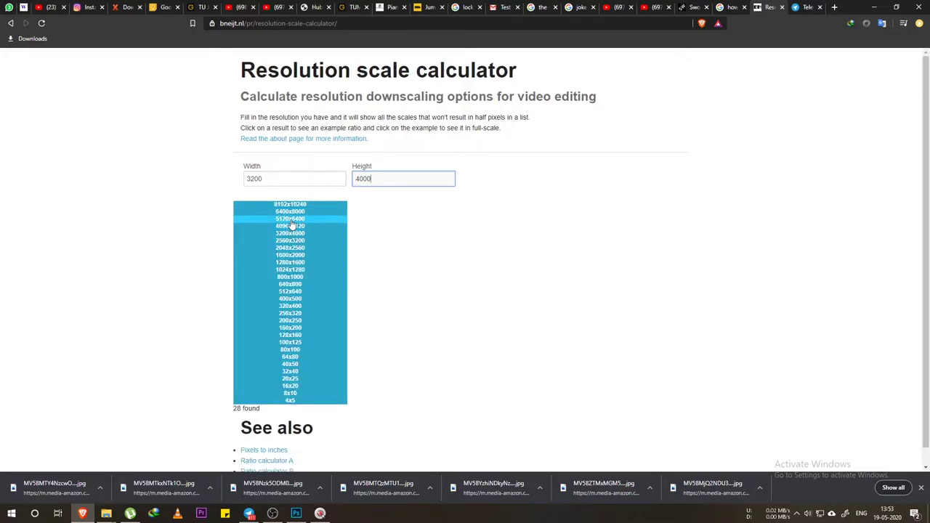
Step: Preview the 1024 × 1280 downscale option (ratio 0.8) from the 28 listed results
left_click(290, 233)
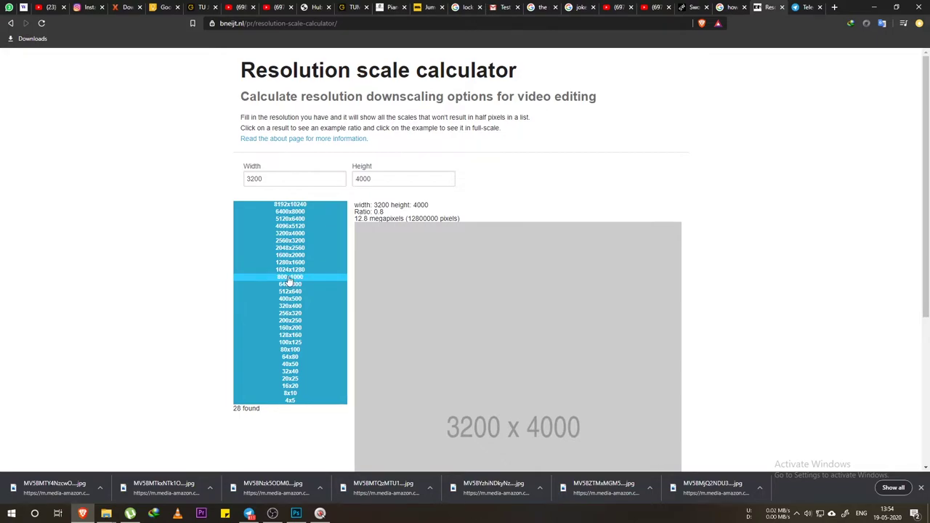
left_click(288, 270)
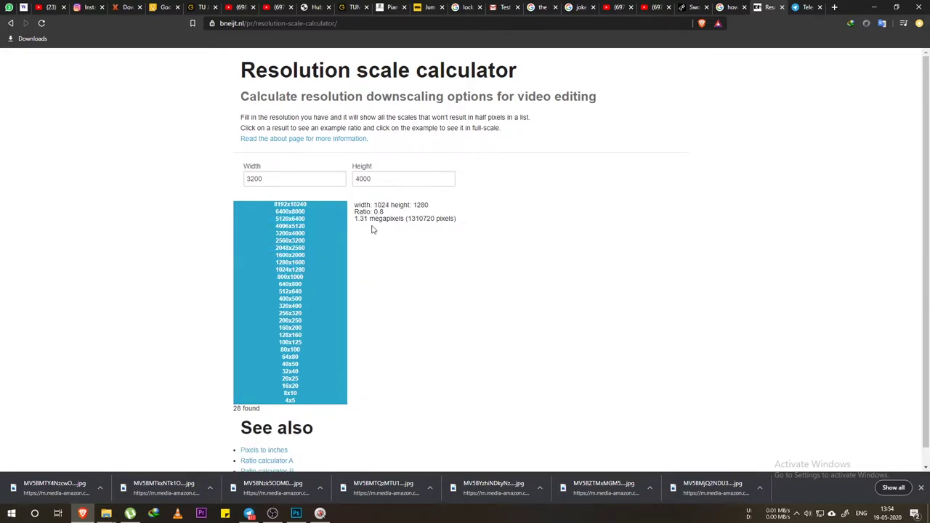
scroll(436, 308, "down", 3)
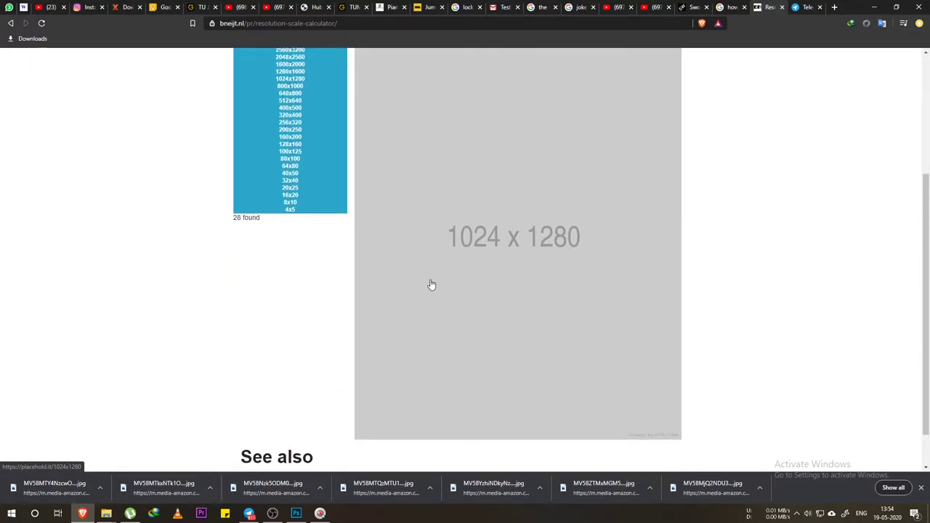
scroll(431, 284, "up", 2)
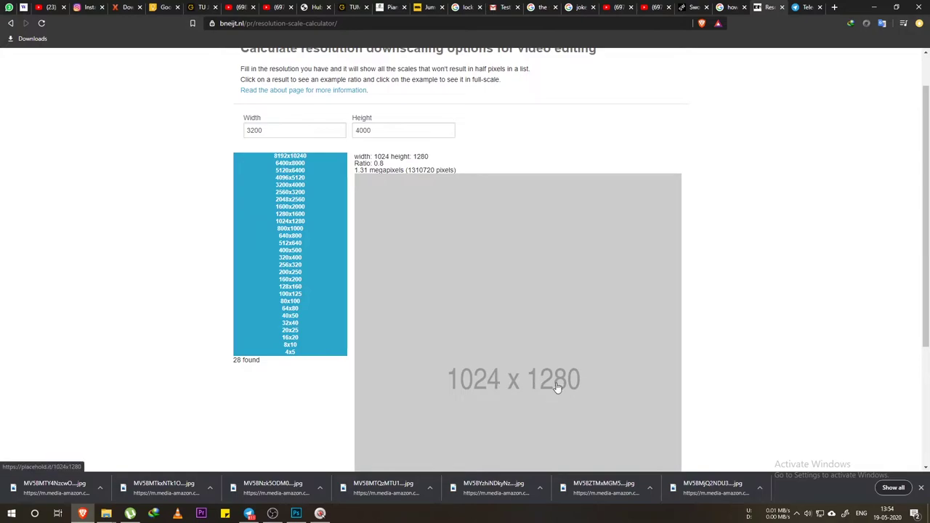
left_click(295, 513)
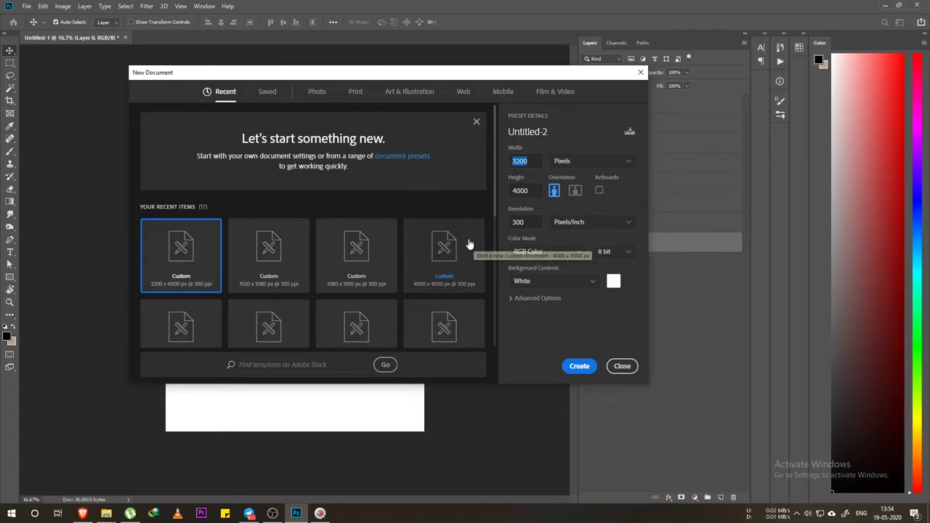
Step: Set the new document to 1024 × 1280 pixels at 300 ppi, named 'photoshop tutorial'
type("1024")
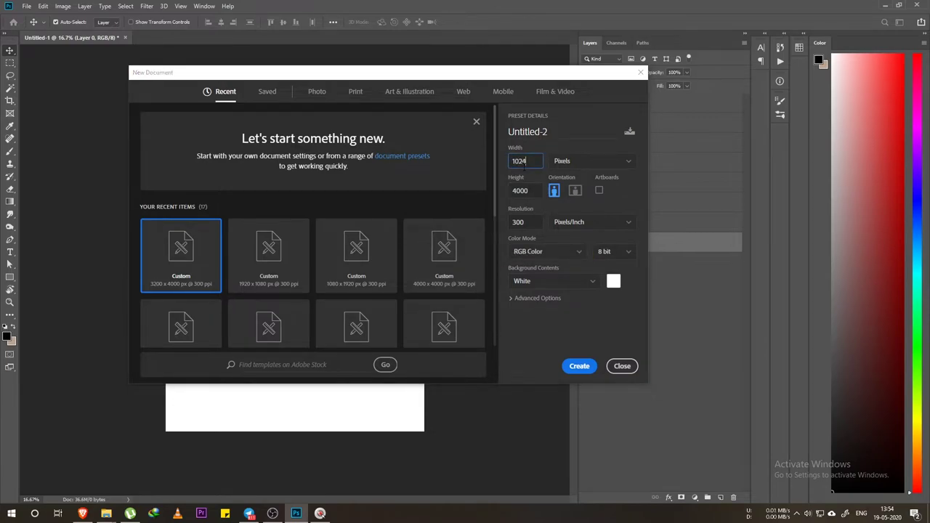
left_click(534, 187)
type("10")
left_click(82, 514)
left_click(82, 514)
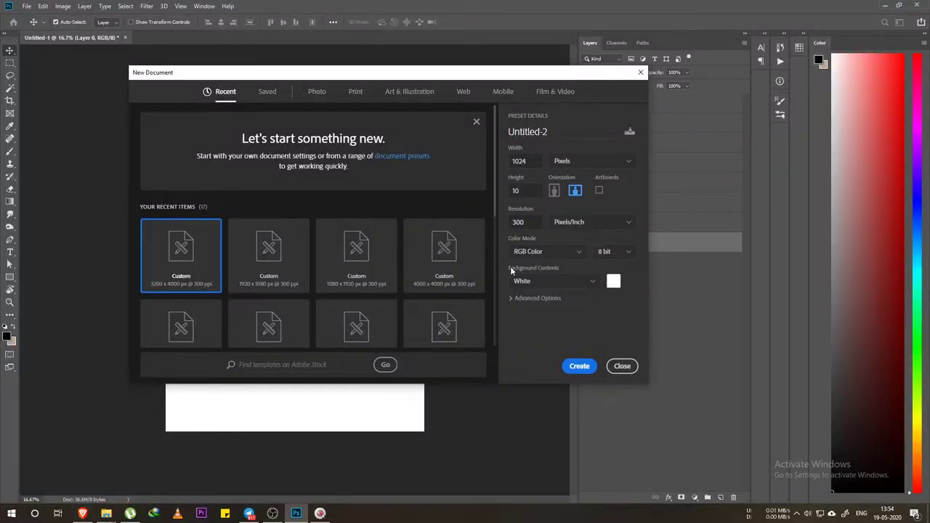
left_click_drag(525, 187, 507, 191)
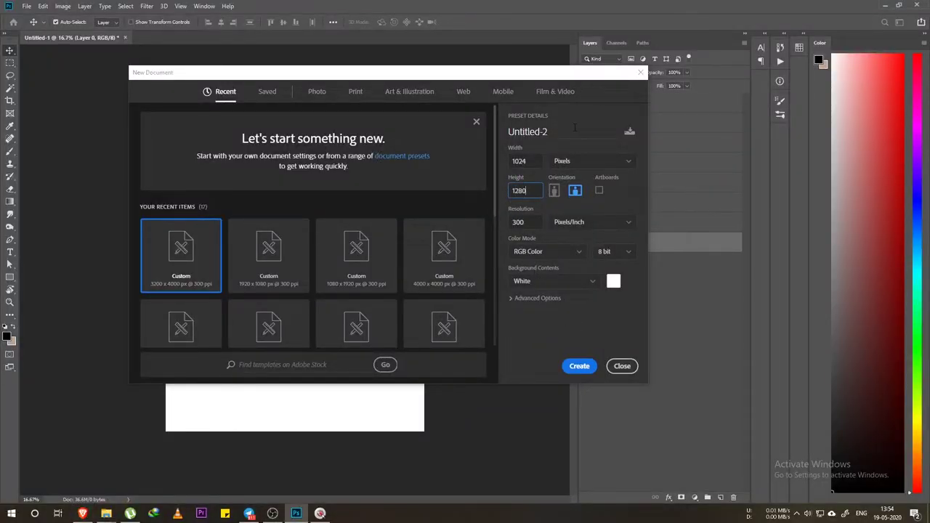
left_click(528, 132)
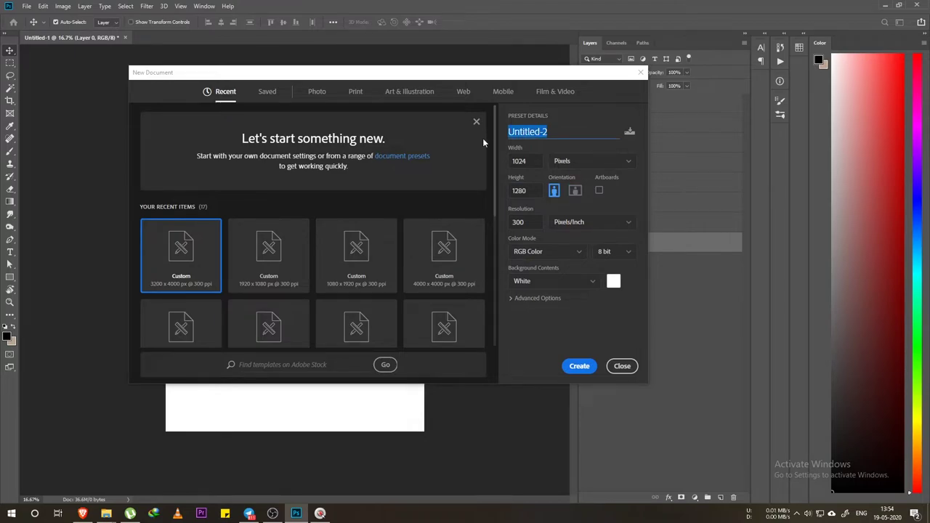
type("photoshop")
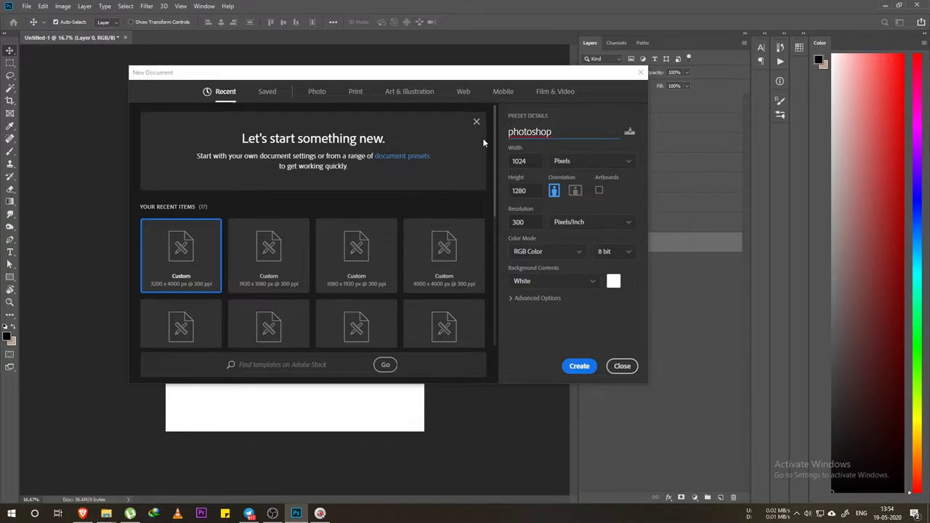
type(" tut")
type("orial")
left_click(586, 162)
left_click(585, 162)
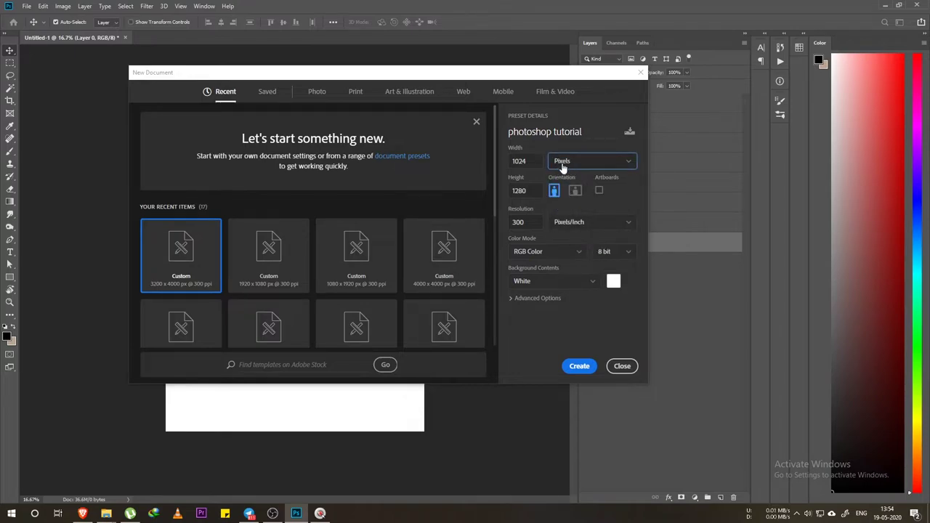
double_click(526, 222)
Step: Create the blank white 1024 × 1280 'photoshop tutorial' document and zoom around to inspect it
left_click(585, 369)
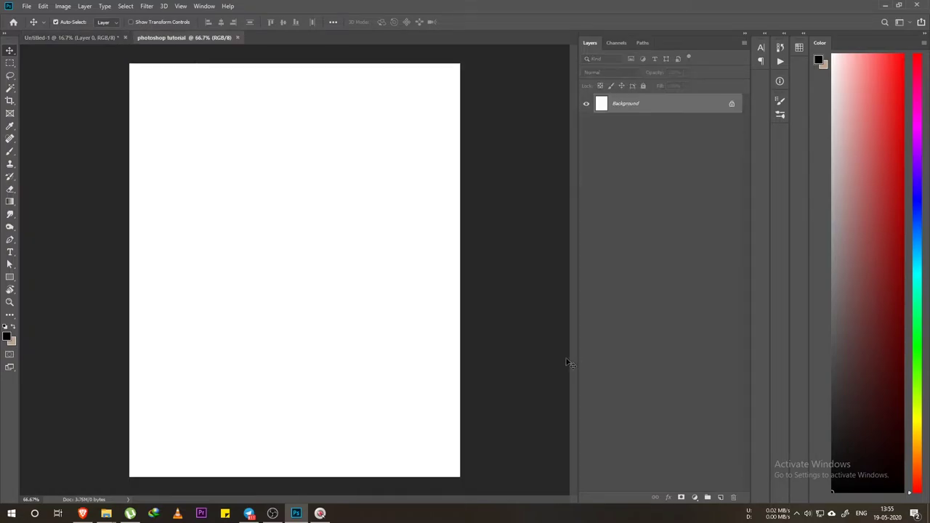
scroll(432, 262, "down", 2)
scroll(332, 271, "up", 1)
scroll(329, 272, "down", 1)
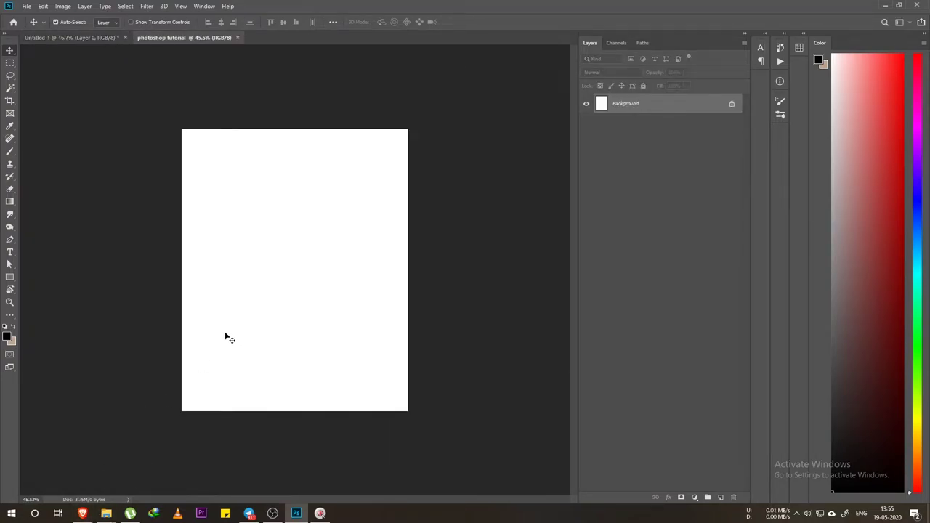
scroll(254, 319, "up", 2)
scroll(254, 319, "down", 2)
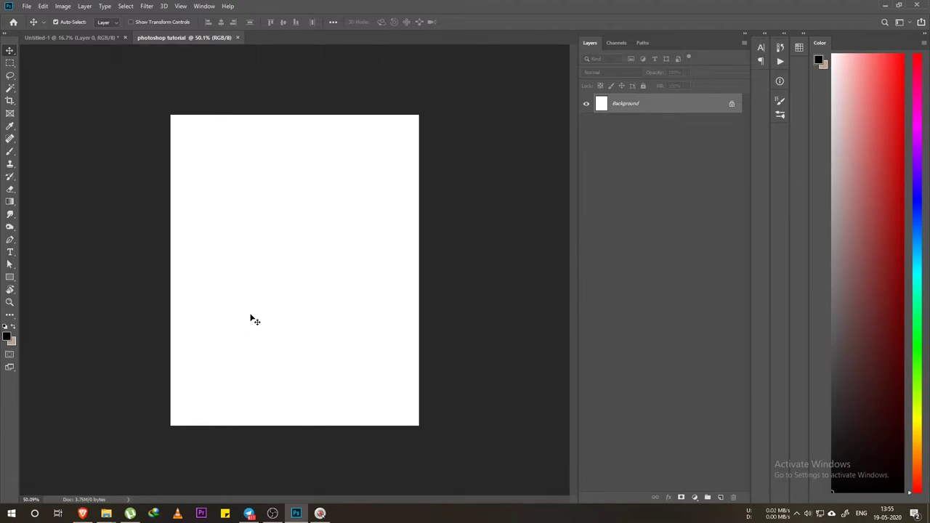
scroll(340, 299, "up", 1)
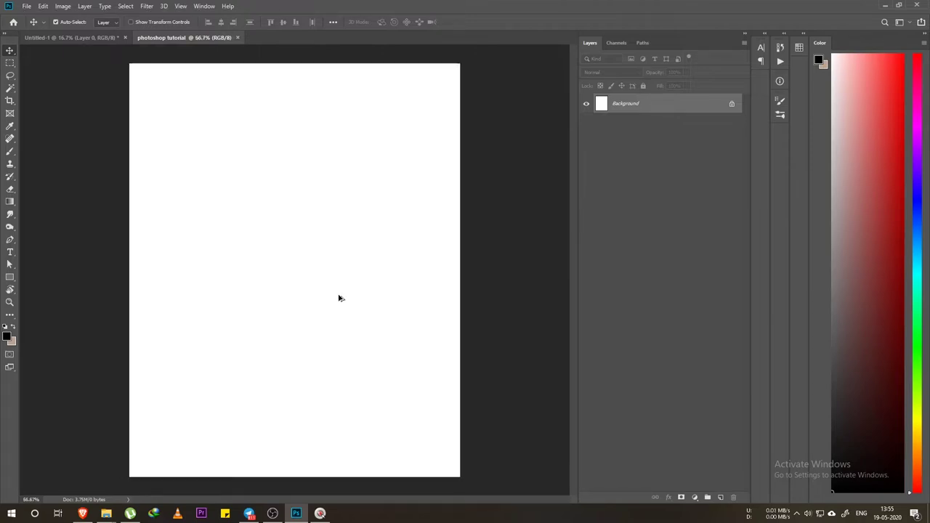
scroll(337, 298, "up", 1)
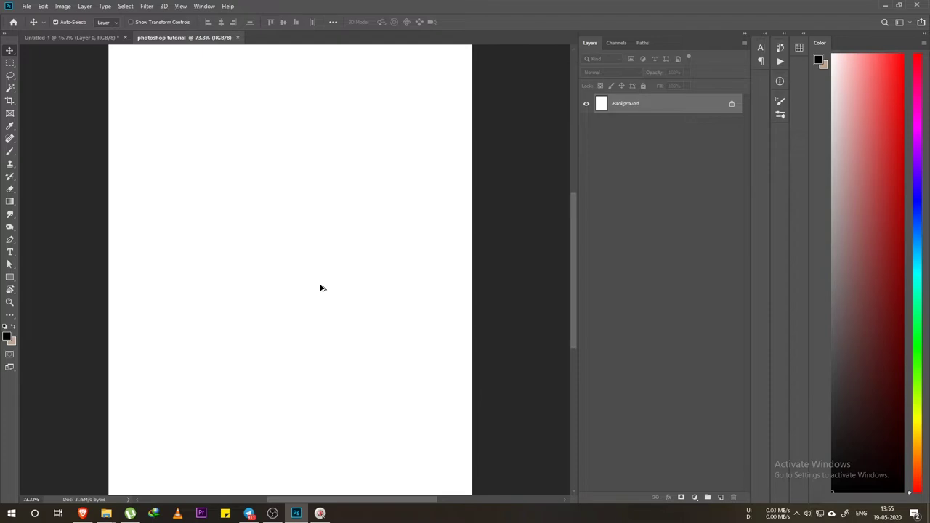
scroll(320, 287, "up", 1)
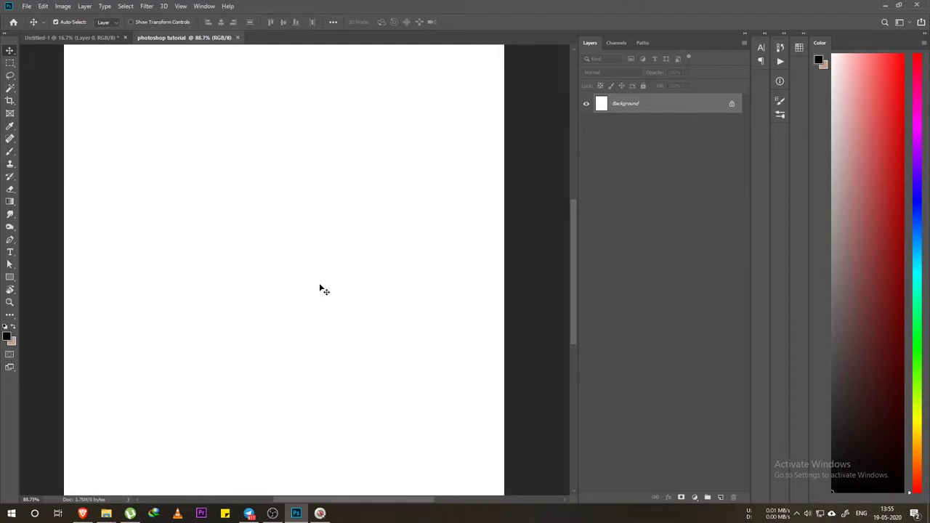
scroll(320, 289, "down", 1)
scroll(320, 288, "down", 1)
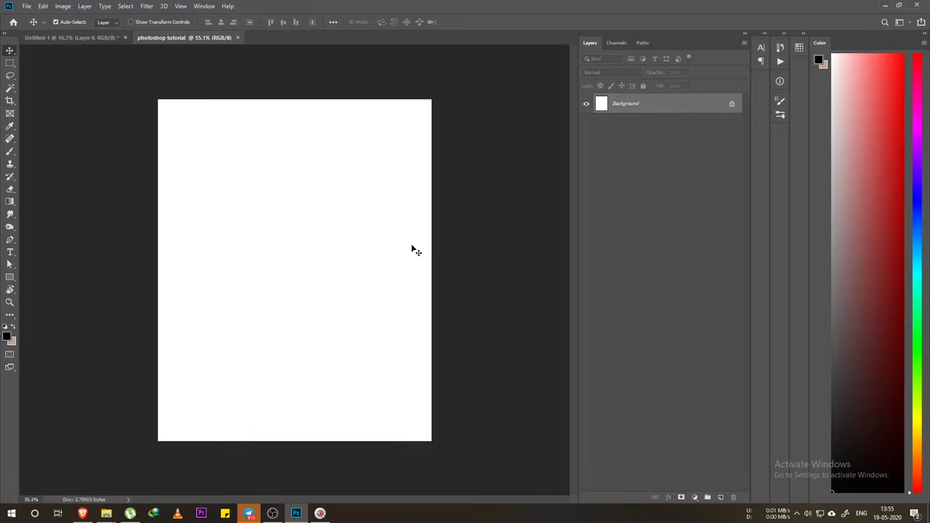
Step: Zoom the canvas back out and bring up the Downloads folder in File Explorer
scroll(411, 250, "down", 1)
scroll(405, 245, "down", 1)
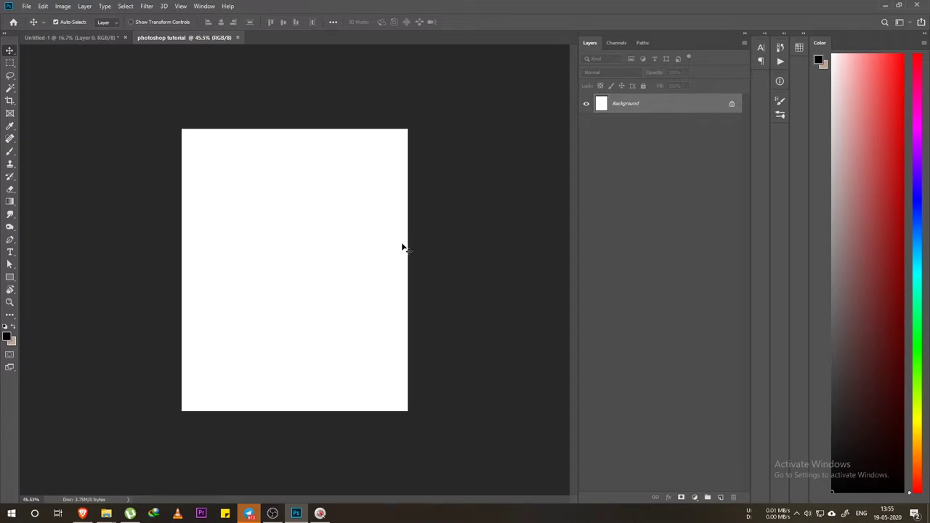
scroll(401, 247, "down", 1)
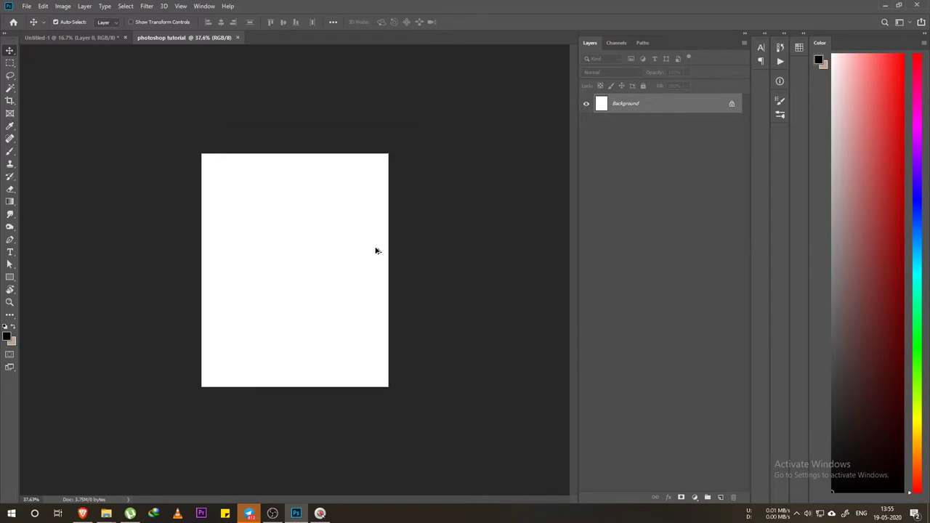
scroll(313, 274, "down", 1)
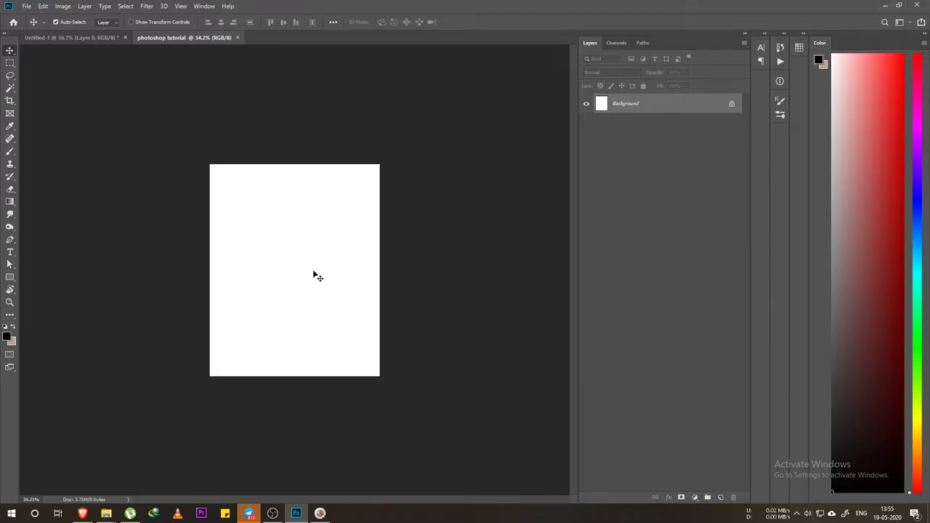
scroll(555, 350, "up", 1)
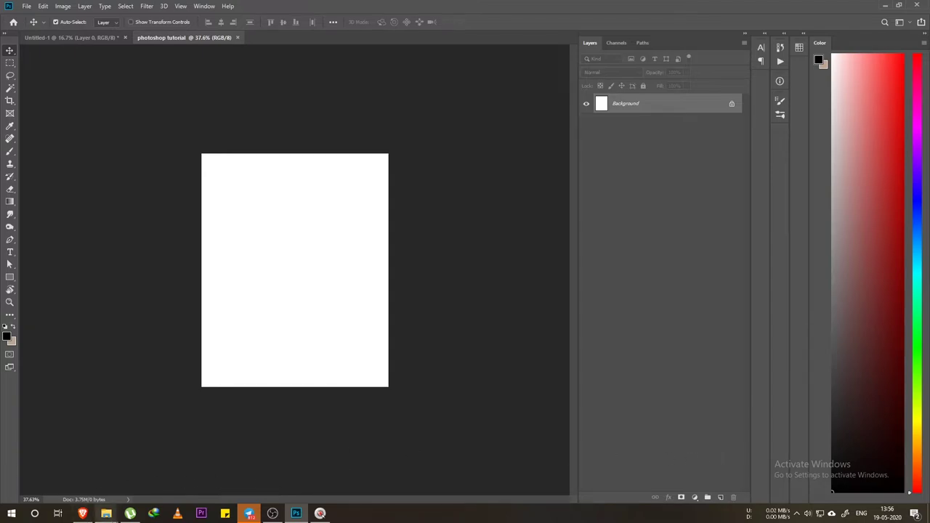
left_click(110, 478)
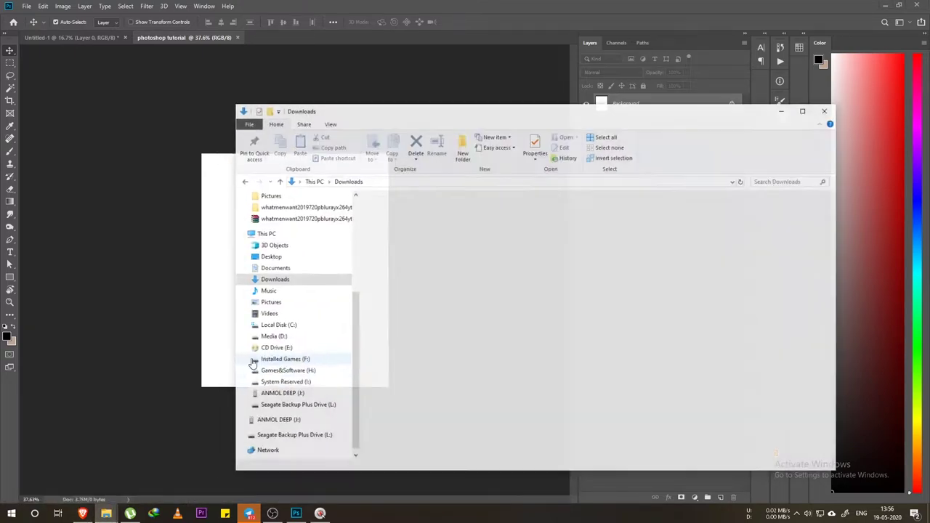
Step: Browse F: drive to editing stuff > pending photos > doctor strange photoshop photo editing
left_click(287, 377)
left_click(290, 342)
double_click(418, 235)
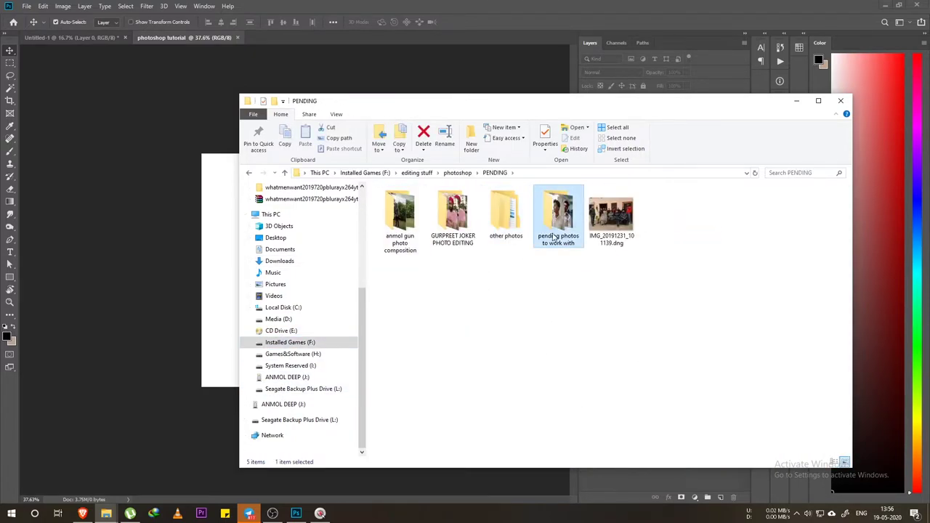
double_click(556, 218)
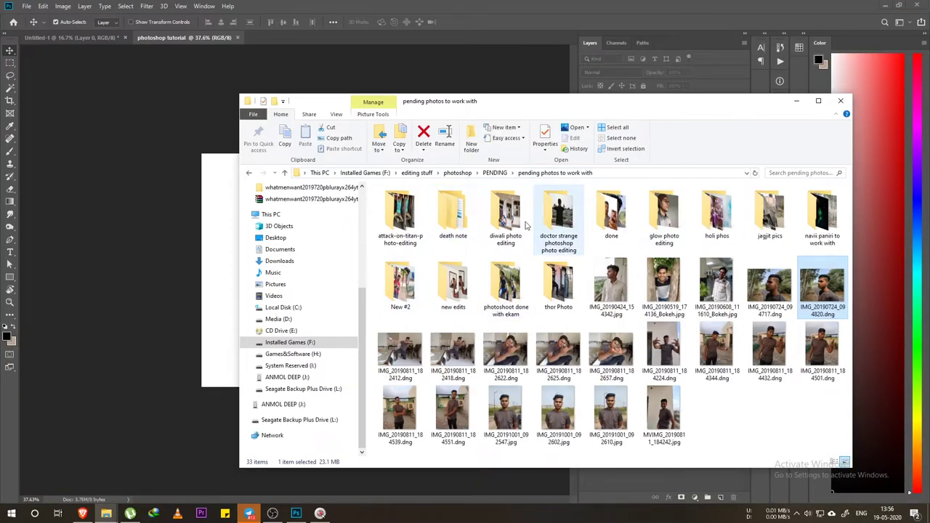
double_click(558, 217)
left_click(412, 218)
Step: Preview IMG_20190512_155908.jpg, then drag it onto the Photoshop canvas as a new layer
double_click(410, 215)
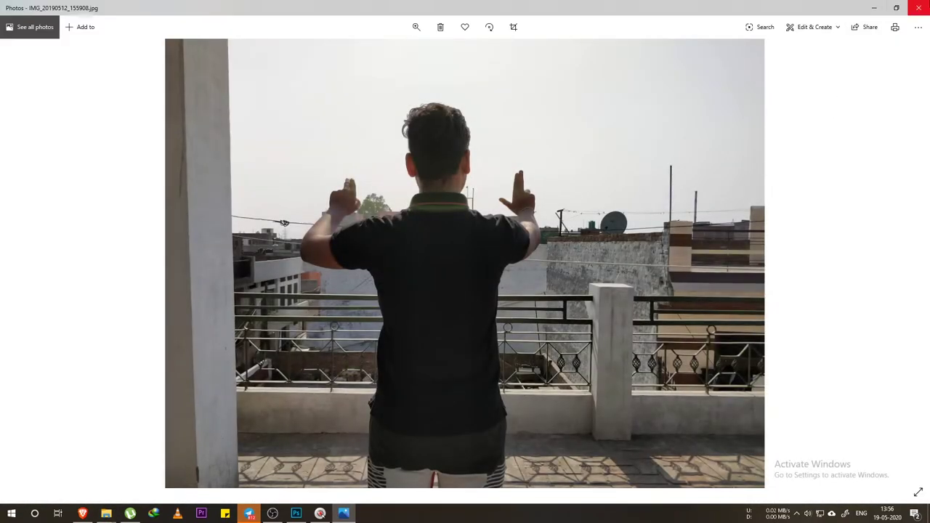
left_click(918, 7)
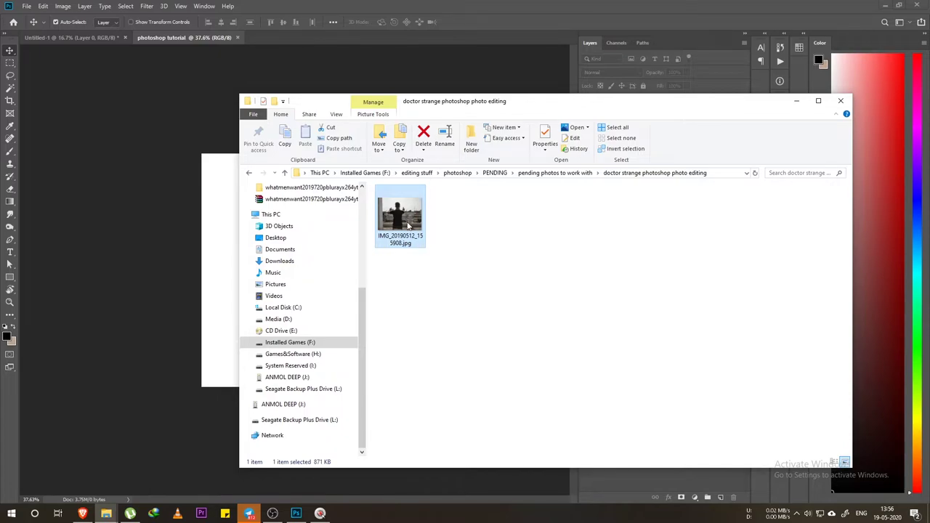
left_click_drag(408, 226, 199, 215)
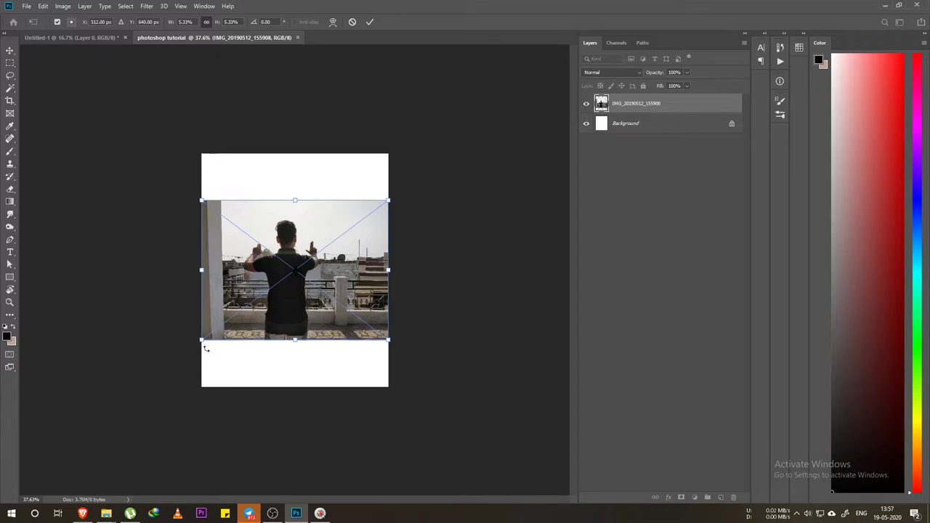
Step: Commit the placed photo as layer IMG_20190512_155908 and frame the whole image in view
key("Return")
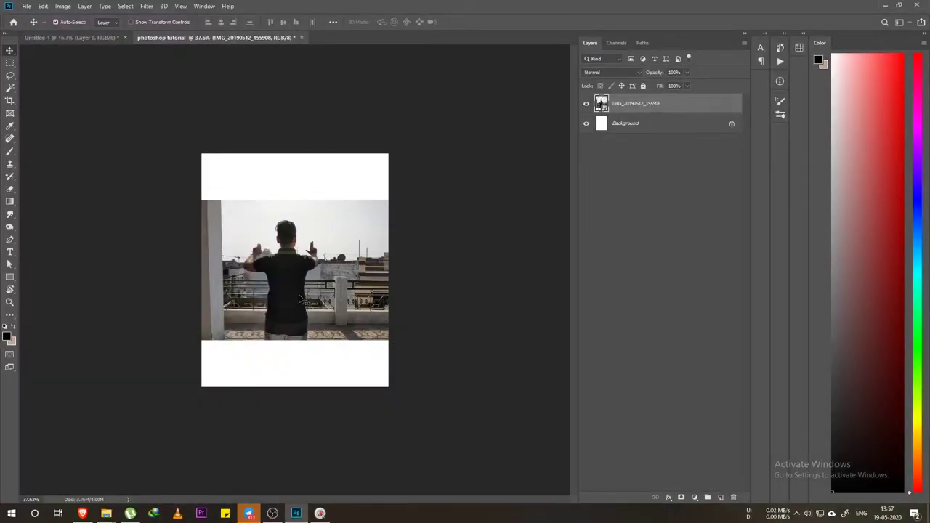
key("alt")
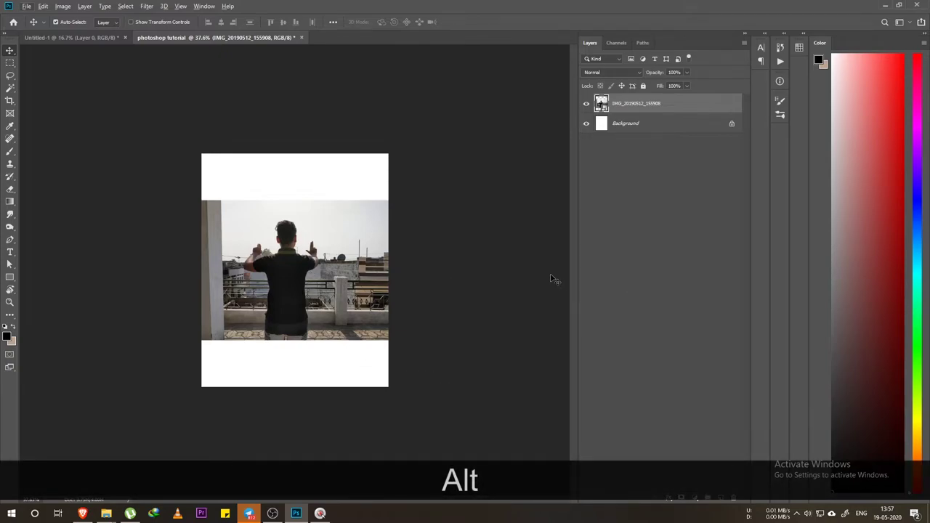
key("alt")
scroll(295, 249, "up", 2)
scroll(281, 249, "up", 1)
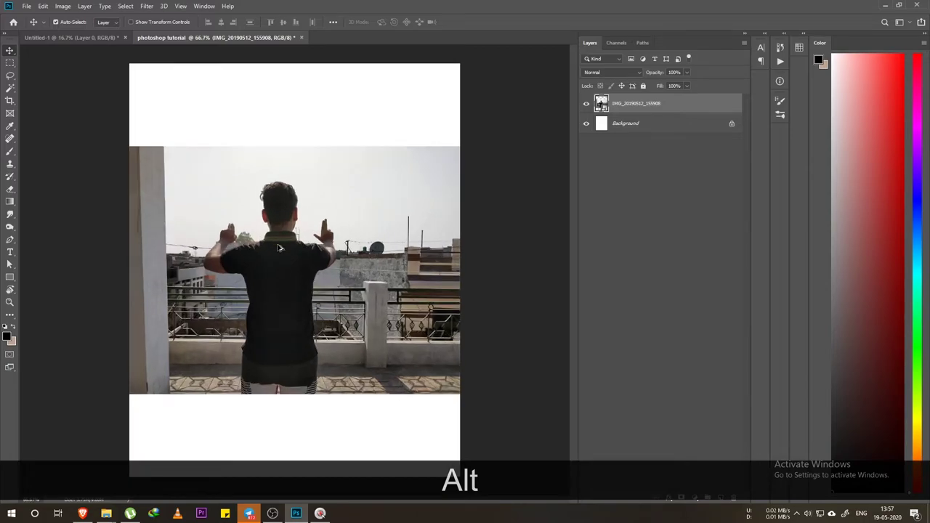
scroll(279, 247, "up", 1)
scroll(280, 247, "up", 2)
scroll(278, 246, "up", 2)
scroll(278, 246, "down", 2)
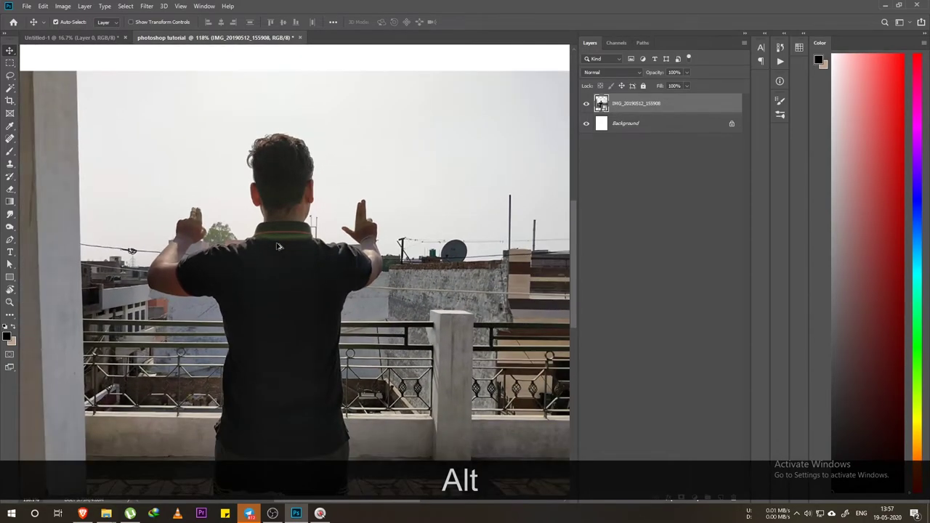
scroll(278, 246, "down", 2)
scroll(276, 247, "down", 3, "alt")
scroll(277, 246, "down", 1, "alt")
scroll(277, 246, "up", 2, "alt")
scroll(277, 246, "up", 2, "alt")
scroll(276, 246, "up", 1, "alt")
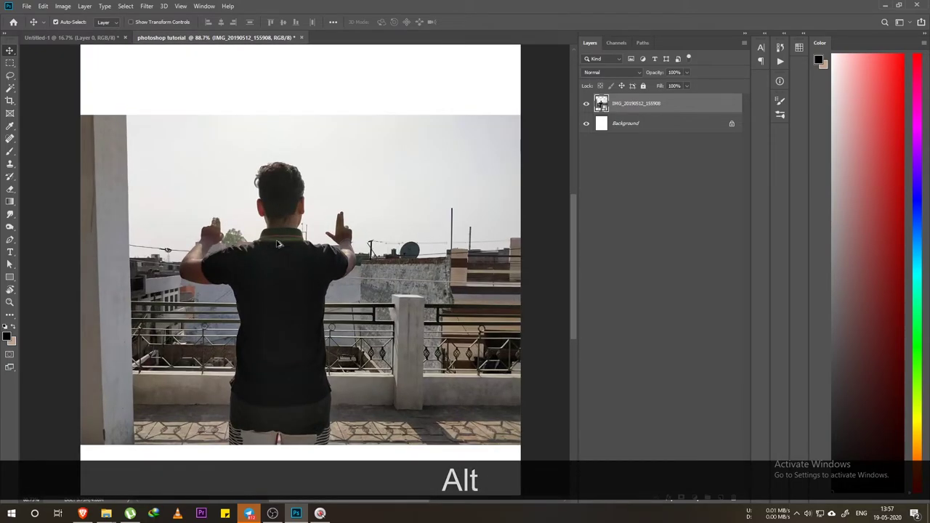
left_click_drag(294, 224, 320, 191)
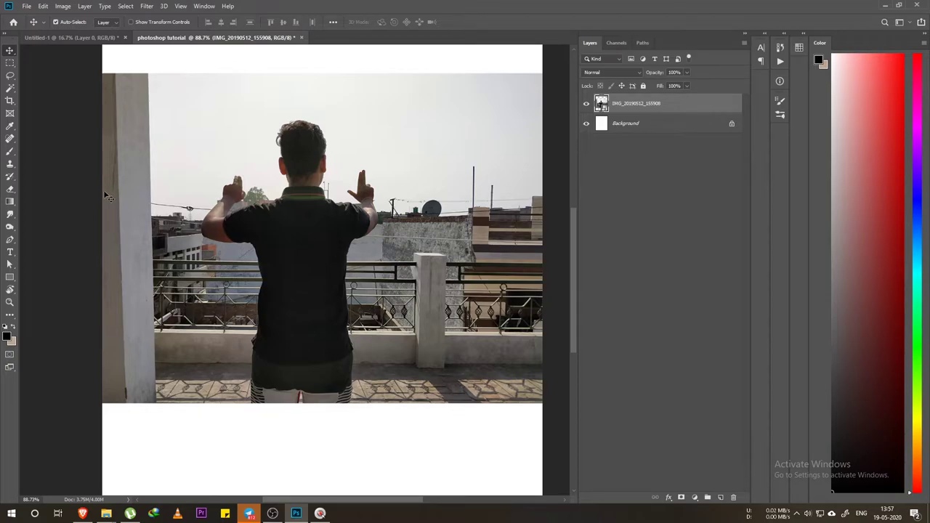
left_click(11, 75)
mouse_move(245, 401)
left_mouse_down()
mouse_move(244, 250)
mouse_move(385, 158)
left_mouse_up()
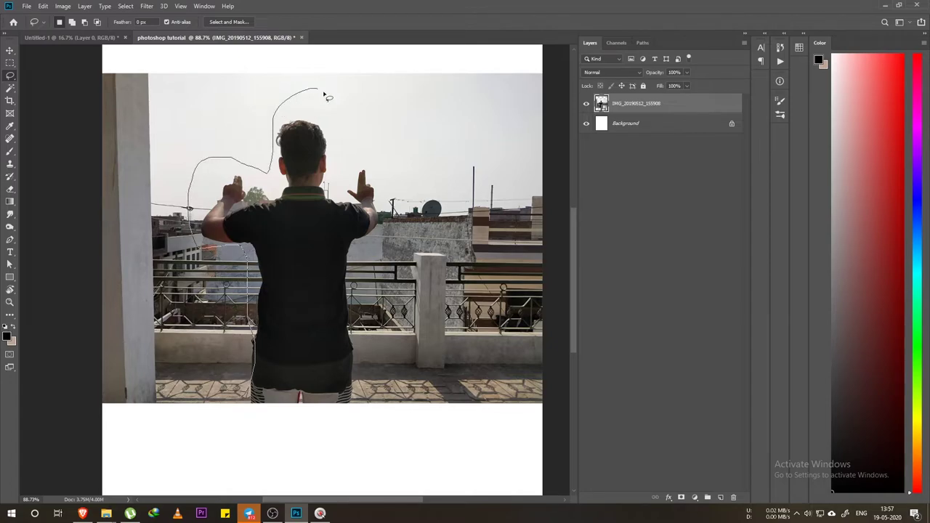
left_click_drag(385, 158, 217, 401)
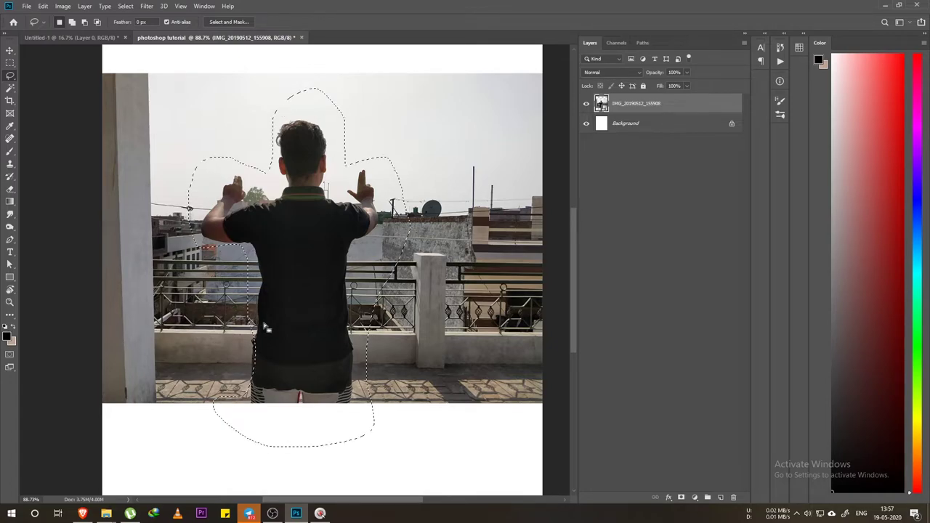
key("ctrl+d")
left_click(10, 88)
left_click(51, 88)
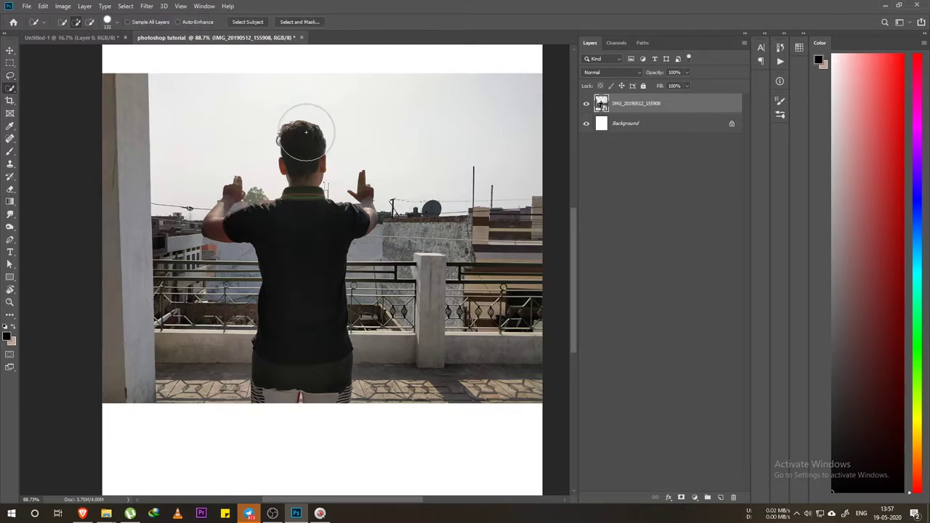
right_click(306, 159, "alt")
right_click(304, 149, "alt")
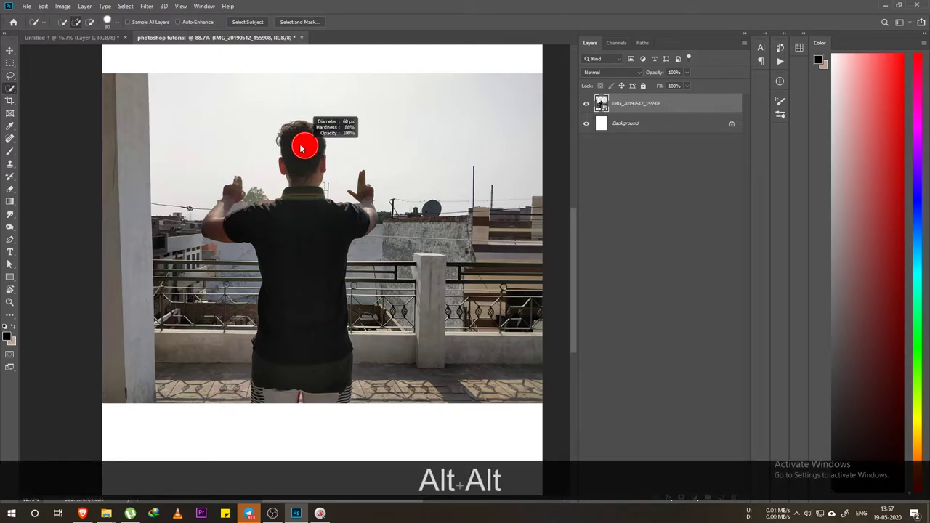
left_click_drag(297, 141, 302, 259)
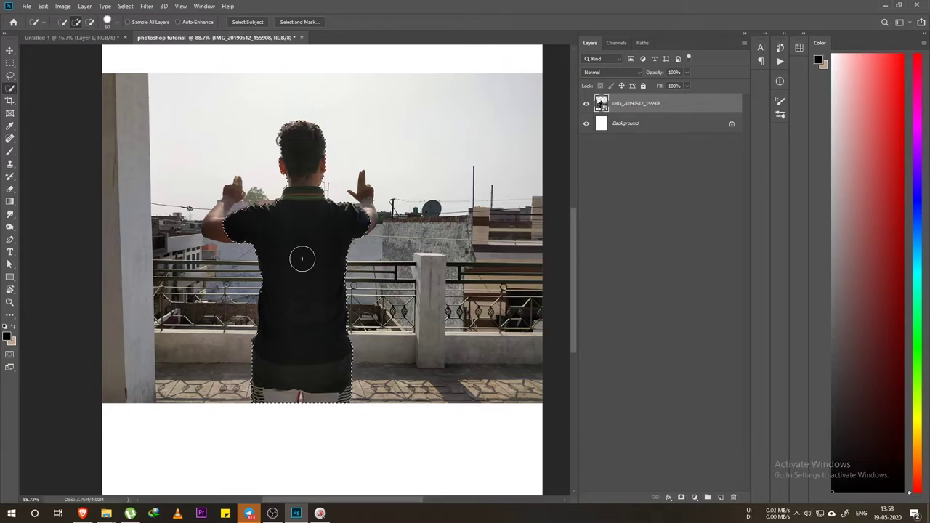
right_click(352, 208, "alt")
left_click(369, 215, "alt")
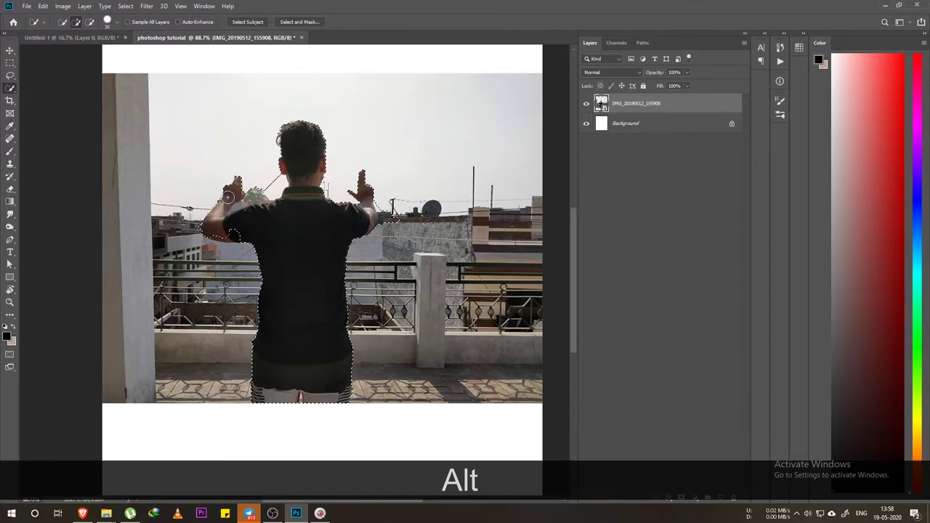
scroll(247, 192, "down", 2)
scroll(251, 188, "up", 3)
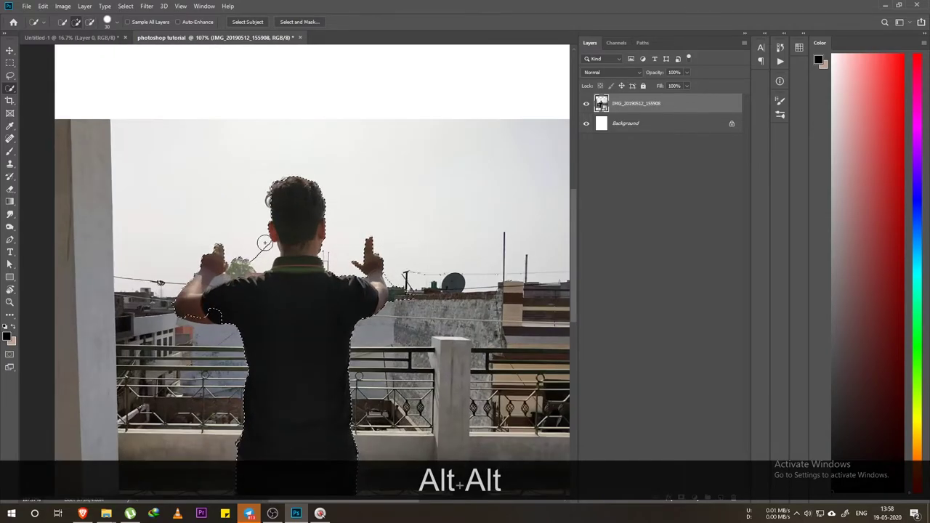
left_click(257, 258, "alt")
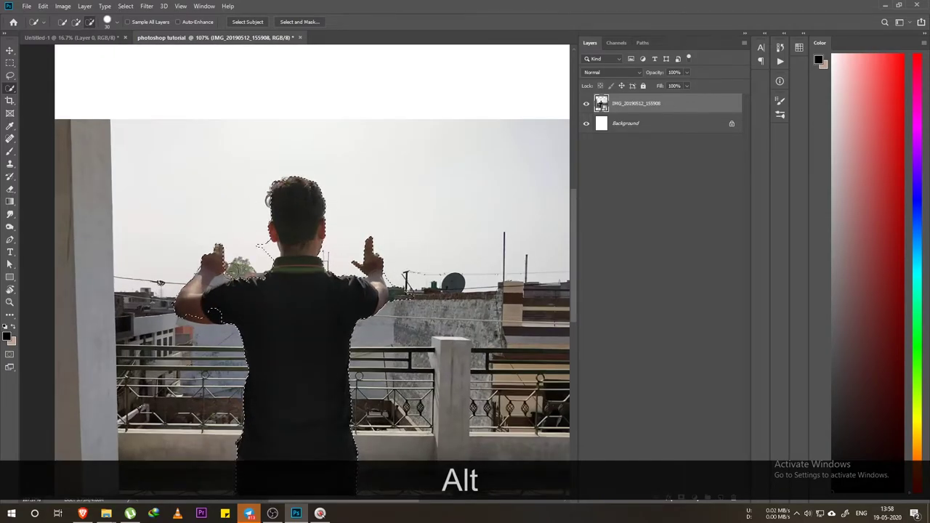
key("ctrl+d")
scroll(278, 222, "down", 1)
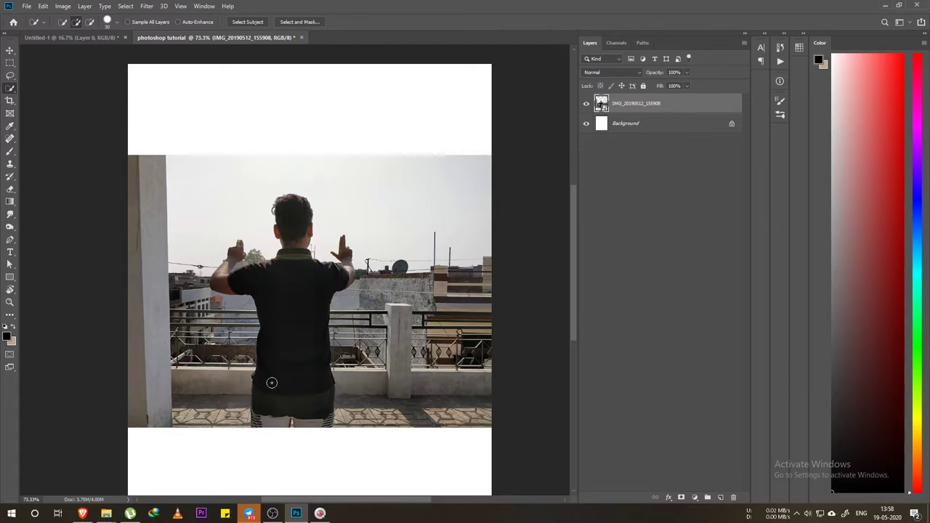
key("p")
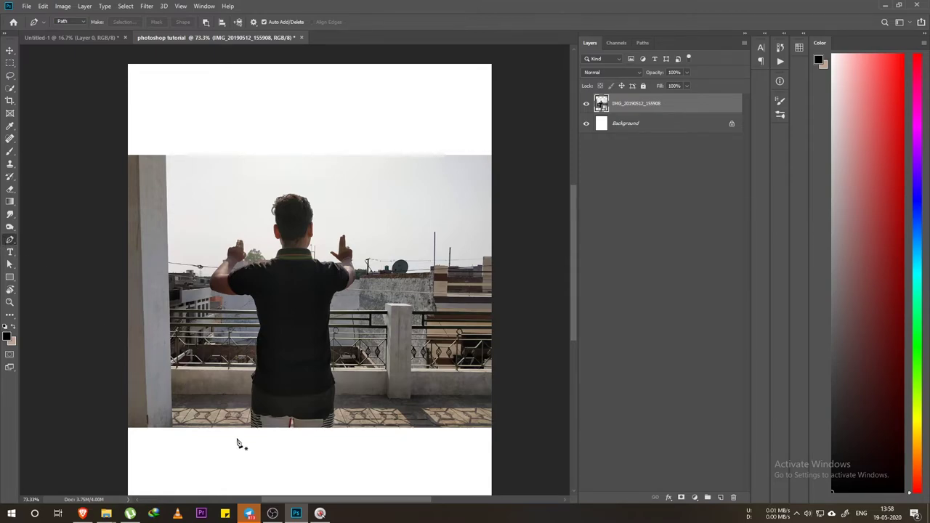
Step: Start the pen path at the photo's bottom edge and anchor up the man's left side
scroll(318, 437, "up", 4, "alt")
scroll(268, 351, "up", 2, "alt")
key("alt")
key("alt")
scroll(262, 337, "up", 2, "alt")
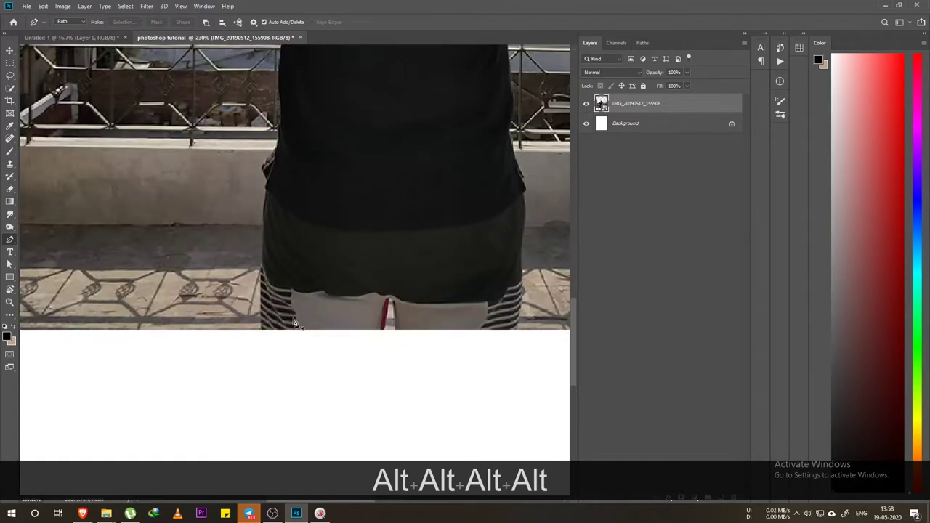
scroll(265, 331, "up", 2, "alt")
scroll(266, 324, "down", 1, "alt")
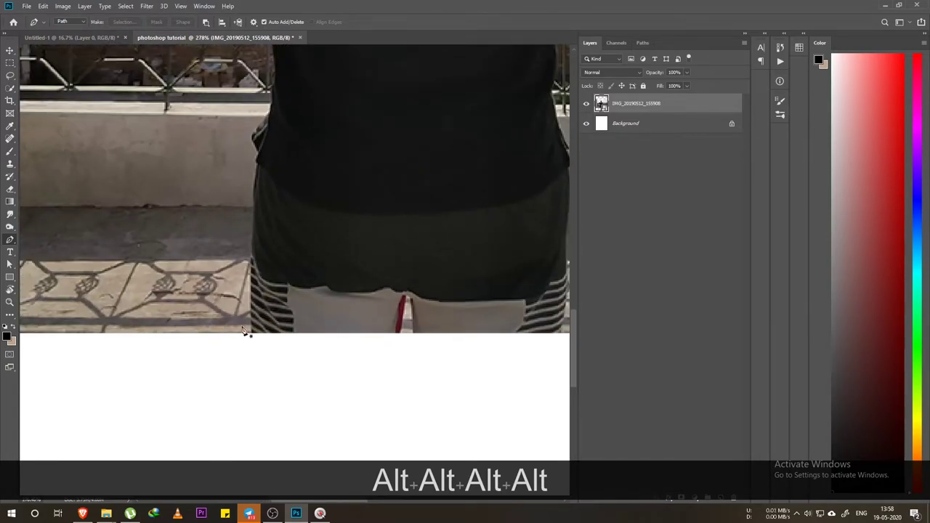
scroll(250, 329, "down", 1, "alt")
left_click(250, 336)
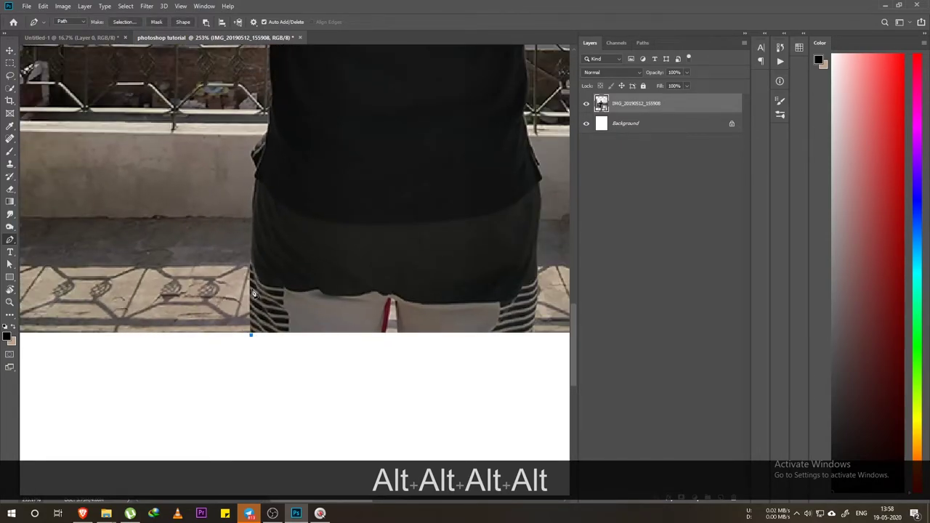
scroll(252, 285, "up", 1, "alt")
scroll(253, 254, "up", 1, "alt")
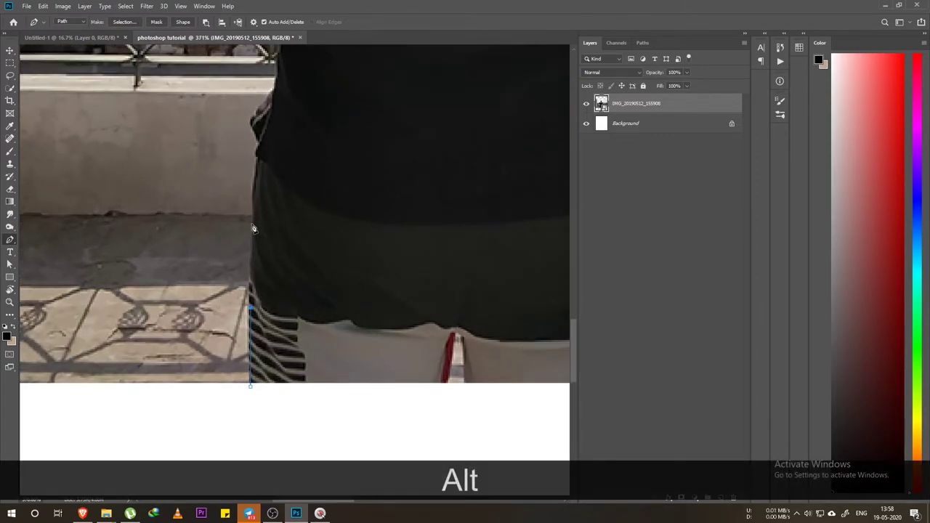
scroll(254, 229, "up", 1, "alt")
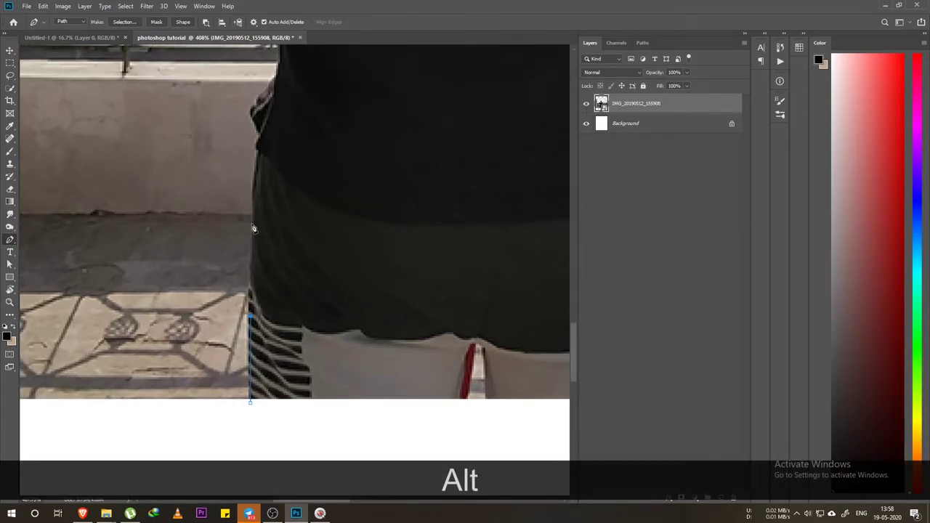
left_click(252, 199)
left_click_drag(255, 138, 262, 128)
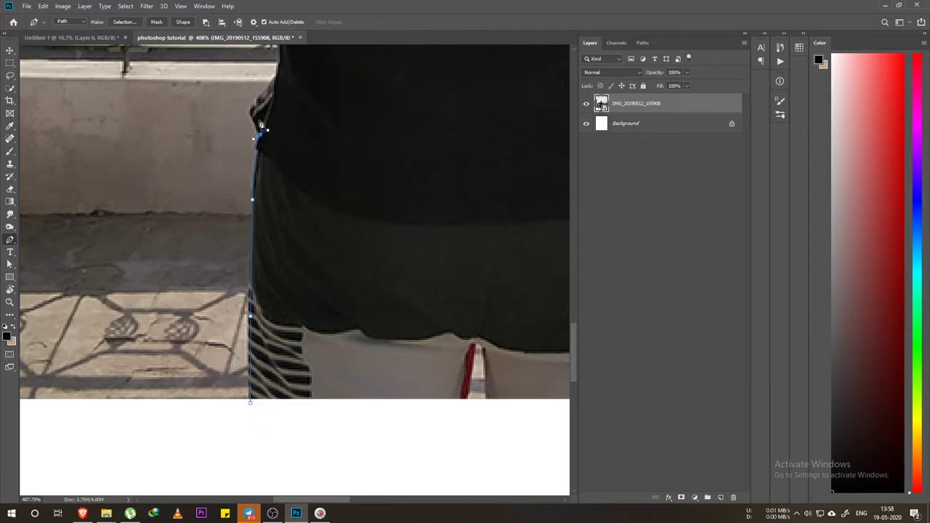
Step: Undo the stray anchors and re-anchor the path along the leg and shirt edges
key("alt")
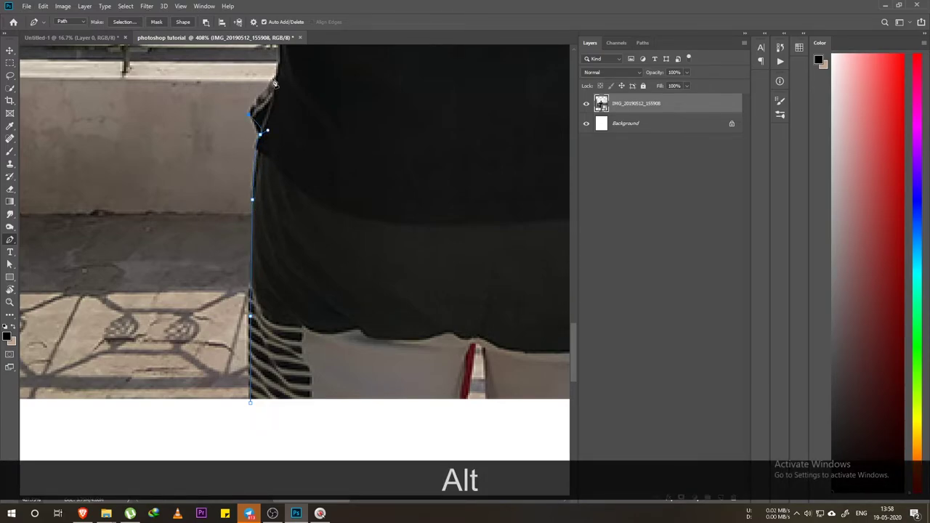
scroll(279, 85, "up", 1)
scroll(281, 87, "up", 1)
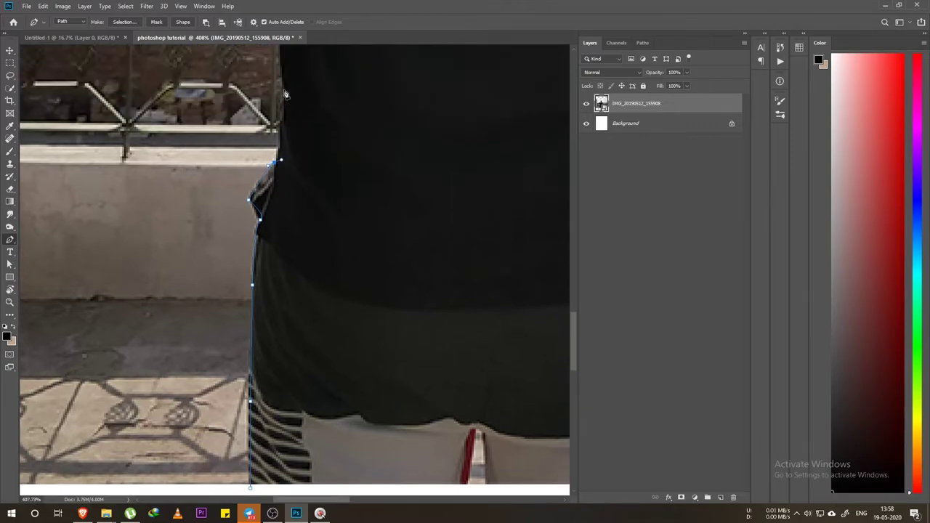
scroll(285, 95, "down", 2)
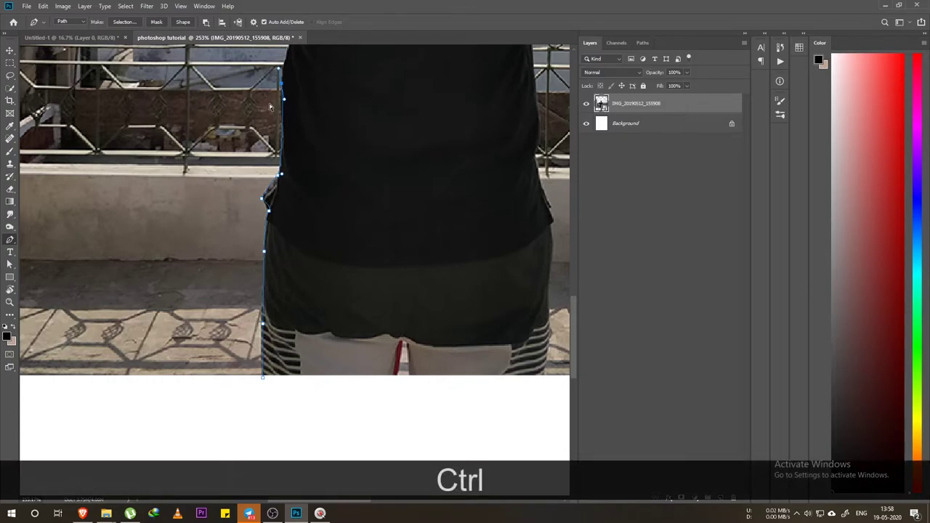
key("ctrl+z")
key("ctrl+z")
key("ctrl+z")
key("ctrl+z")
key("ctrl+z")
scroll(266, 349, "up", 1)
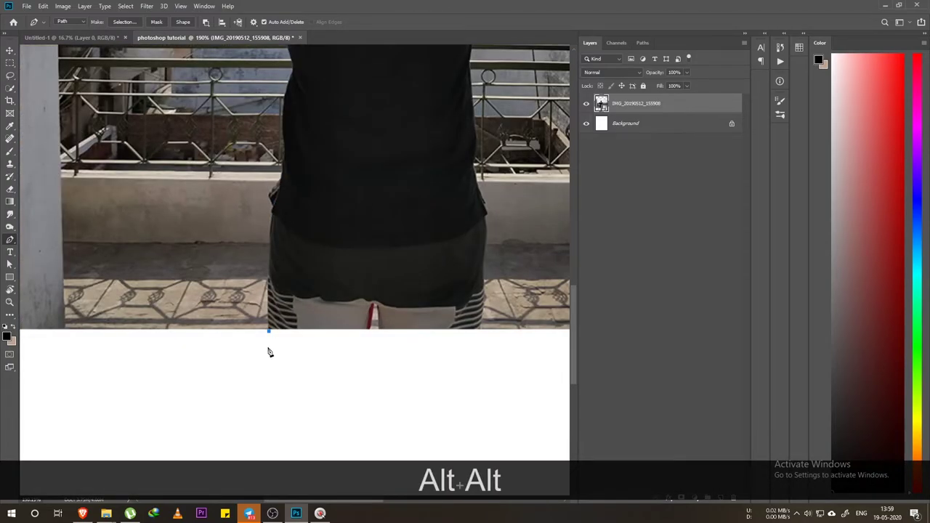
scroll(252, 267, "up", 1)
scroll(252, 266, "up", 1)
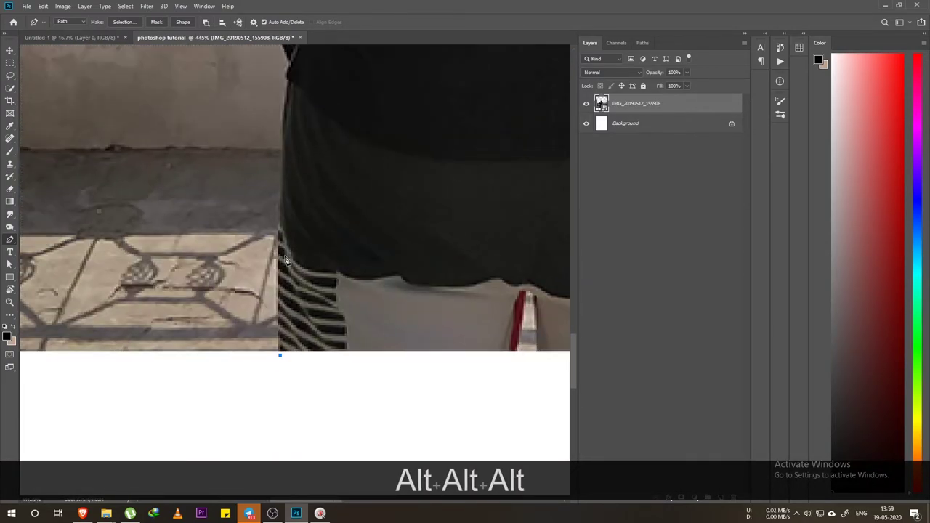
key("alt")
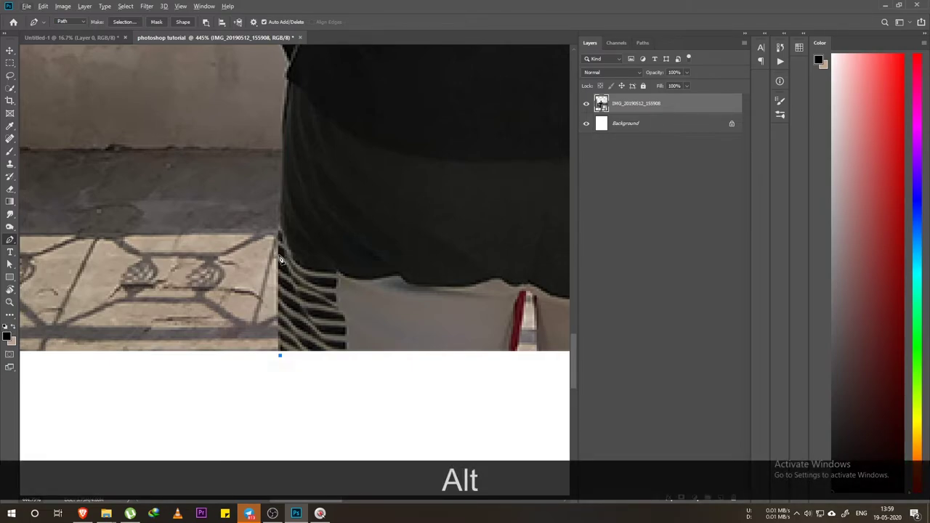
left_click(279, 251)
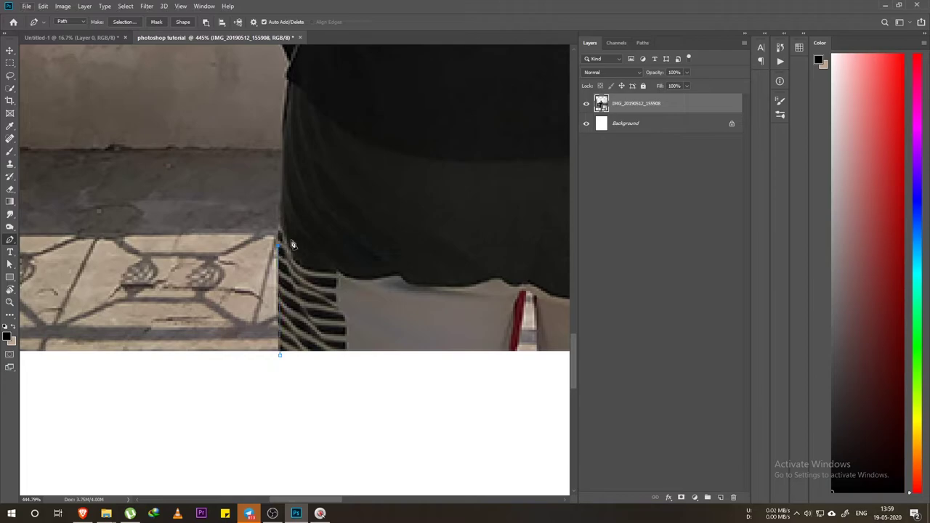
scroll(283, 240, "up", 2)
scroll(289, 217, "up", 2)
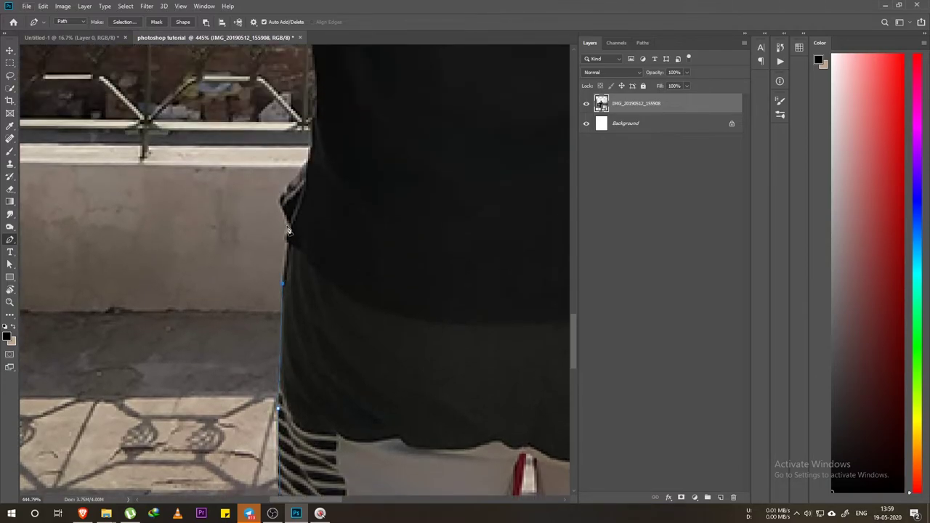
left_click(290, 226)
Step: Trace past the raised hand and run the path across the figure's bottom edge
scroll(283, 210, "down", 1)
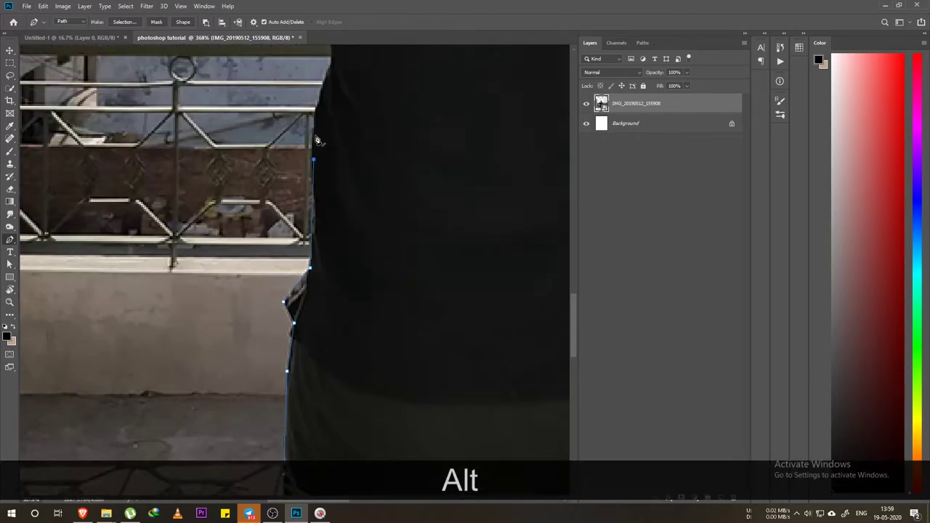
scroll(218, 146, "up", 2)
scroll(181, 109, "up", 2)
scroll(164, 88, "up", 2)
scroll(165, 89, "up", 2)
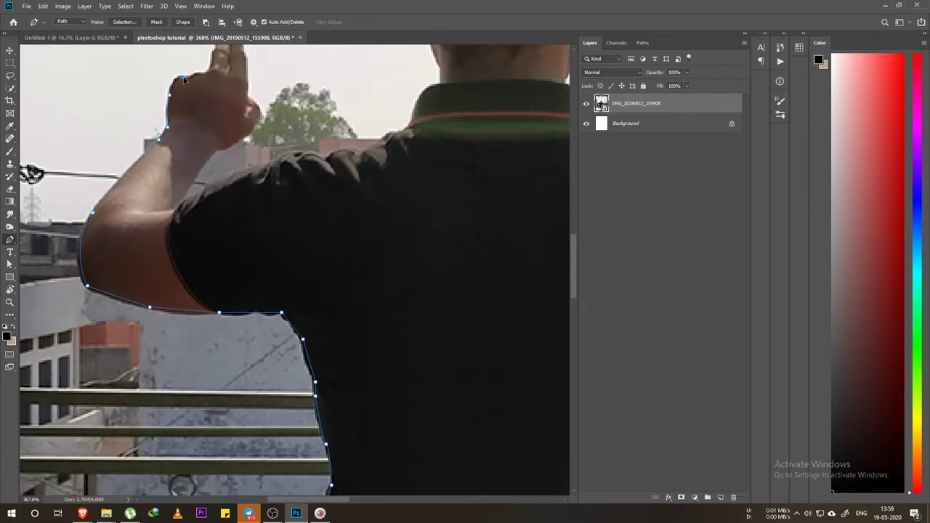
scroll(218, 146, "up", 1)
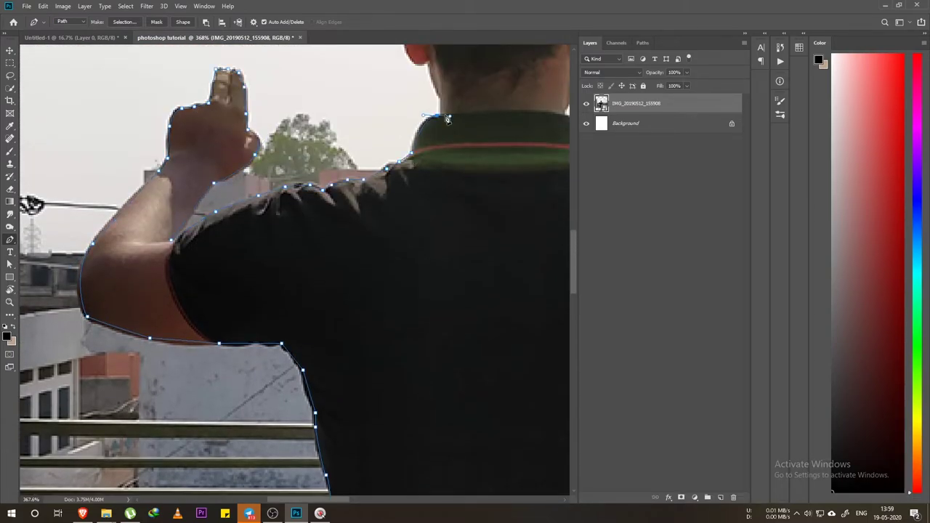
scroll(436, 120, "up", 2)
scroll(414, 109, "up", 2)
scroll(414, 109, "up", 2)
scroll(414, 109, "right", 5)
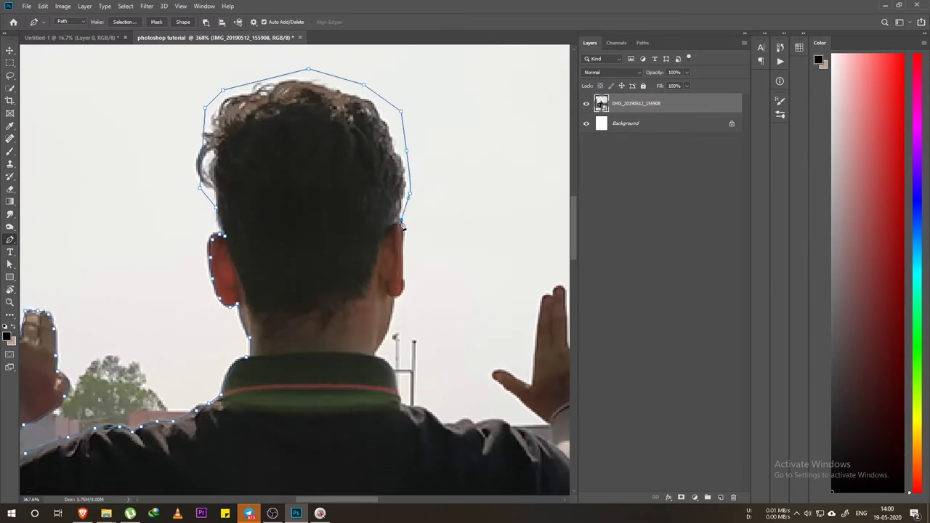
left_click_drag(493, 430, 340, 377)
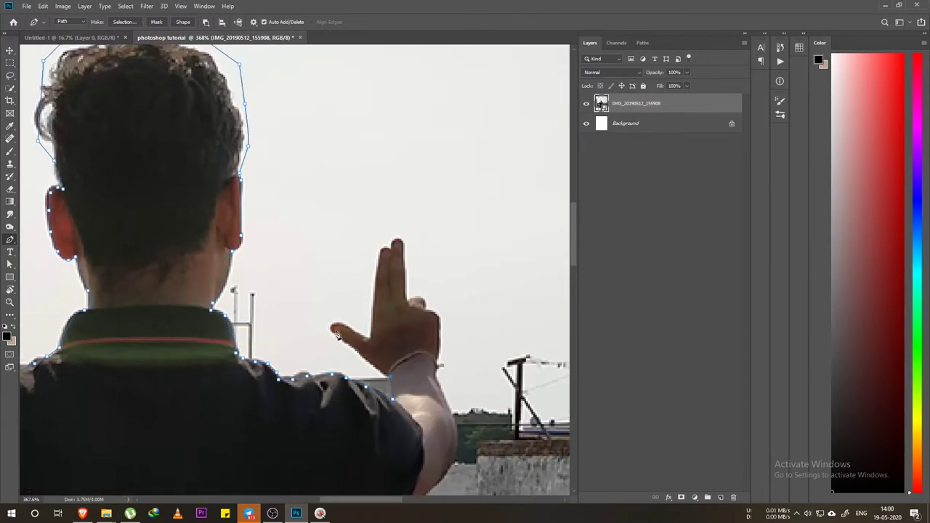
scroll(438, 341, "down", 1)
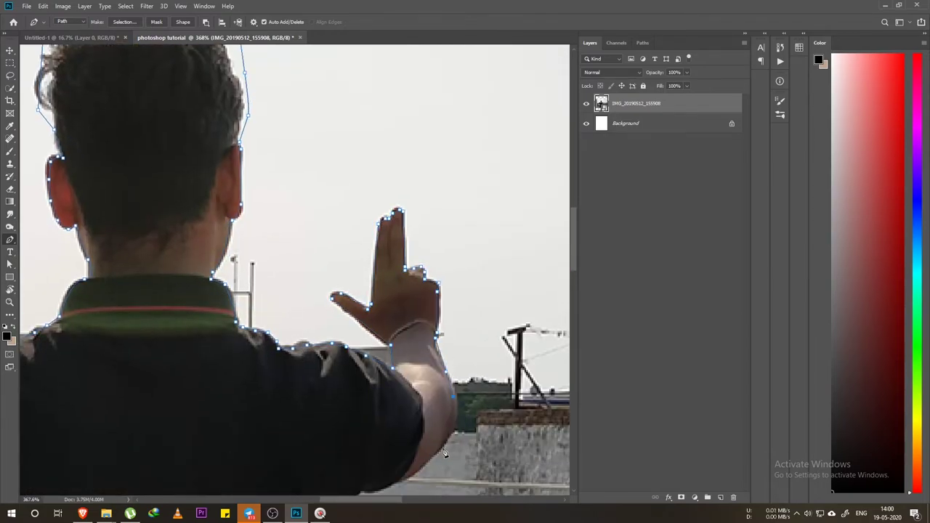
scroll(439, 342, "down", 5)
scroll(414, 305, "down", 5)
scroll(382, 266, "down", 5)
left_click(378, 332)
left_click(169, 332)
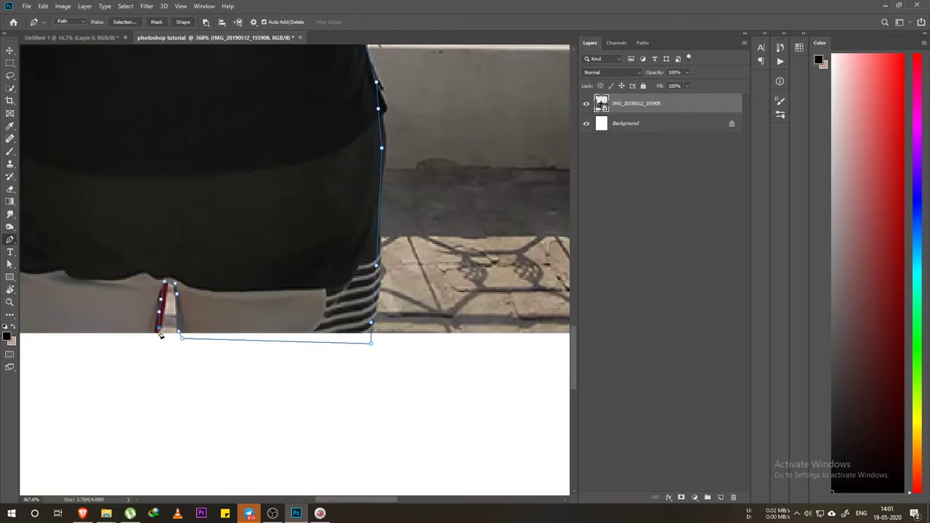
Step: Close the outline path back at its starting anchor
scroll(218, 291, "down", 3, "alt")
scroll(210, 247, "down", 3, "alt")
scroll(208, 231, "down", 2, "alt")
scroll(218, 247, "down", 2, "alt")
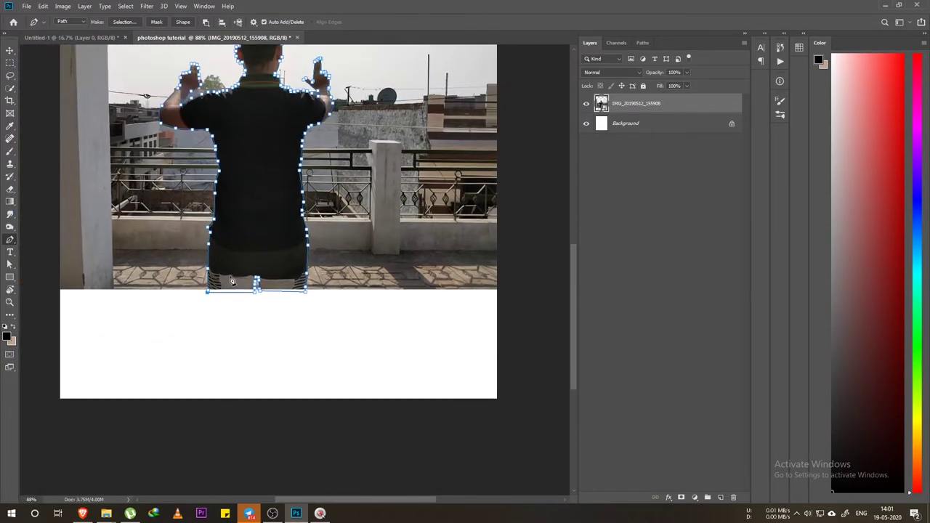
scroll(225, 276, "up", 6, "alt")
scroll(229, 261, "up", 2, "alt")
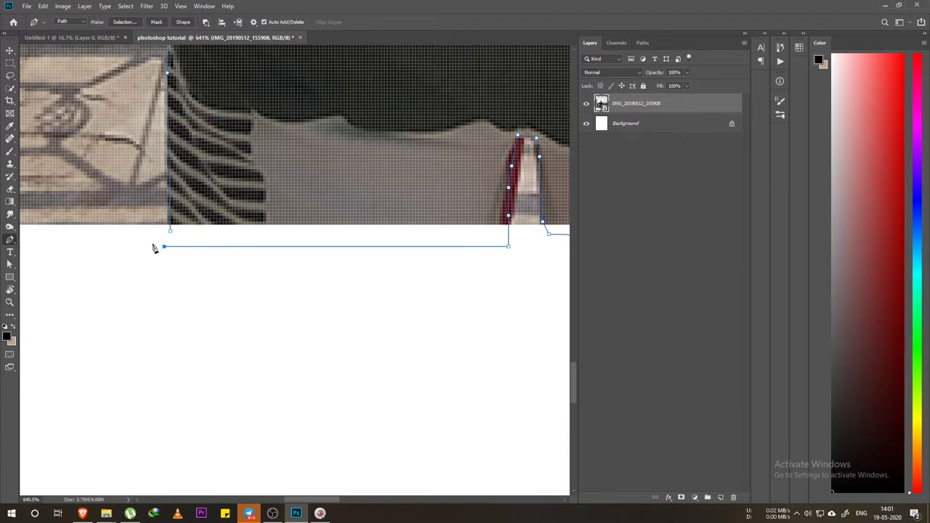
left_click(170, 233)
scroll(175, 240, "down", 5, "alt")
scroll(196, 211, "down", 5, "alt")
scroll(230, 251, "up", 2, "alt")
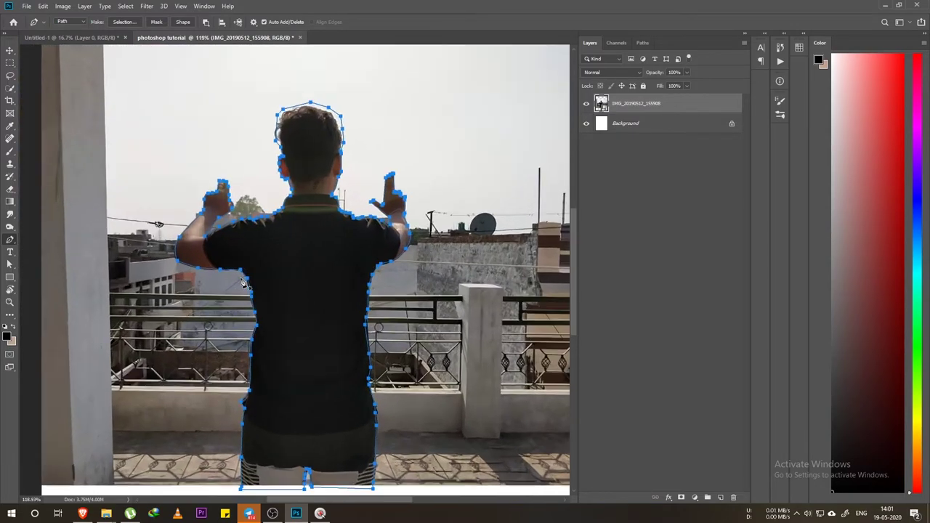
Step: Convert the man's pen path into a selection with a Feather Radius of 0
scroll(251, 247, "down", 1, "alt")
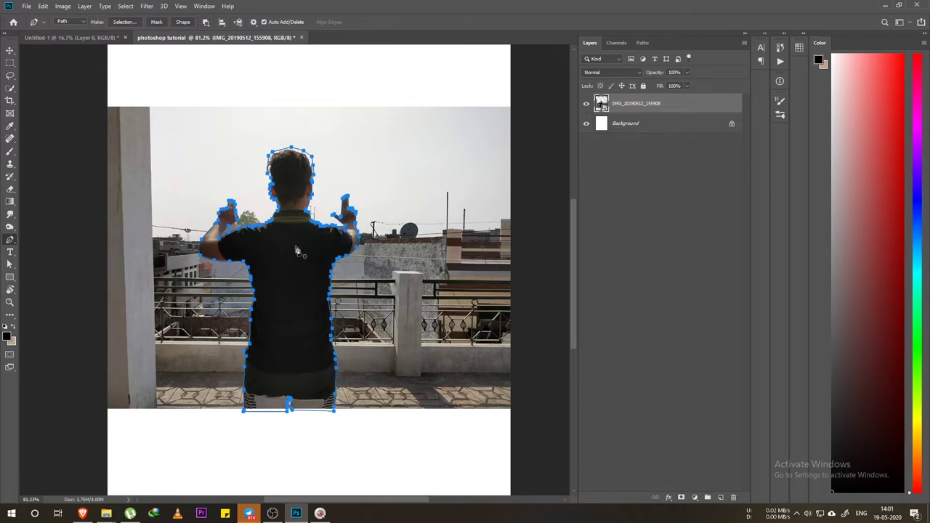
right_click(296, 251)
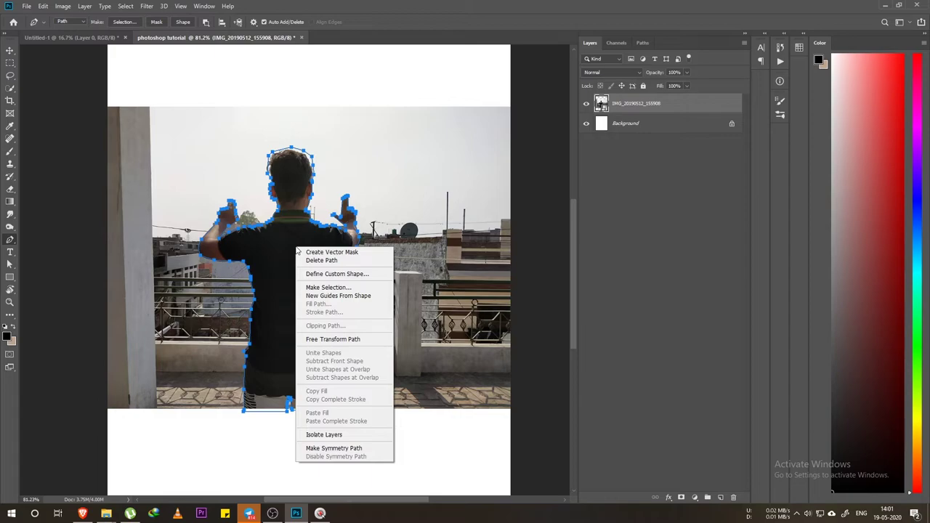
left_click(322, 288)
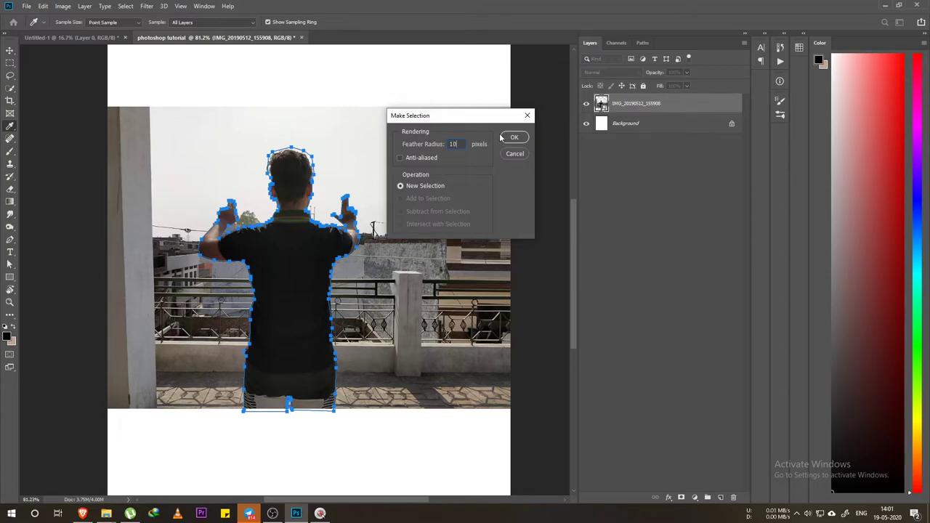
type("0")
left_click(515, 138)
scroll(341, 218, "up", 3)
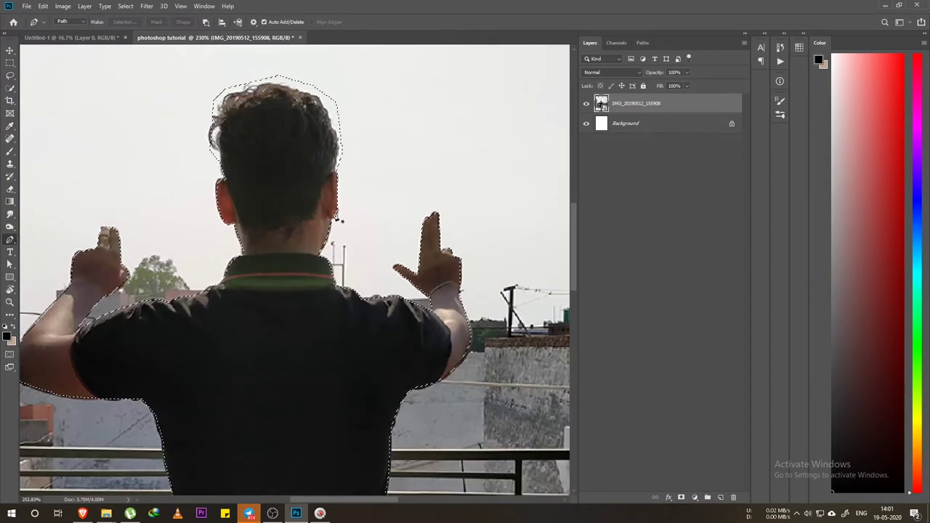
scroll(342, 218, "up", 3)
scroll(342, 217, "up", 3)
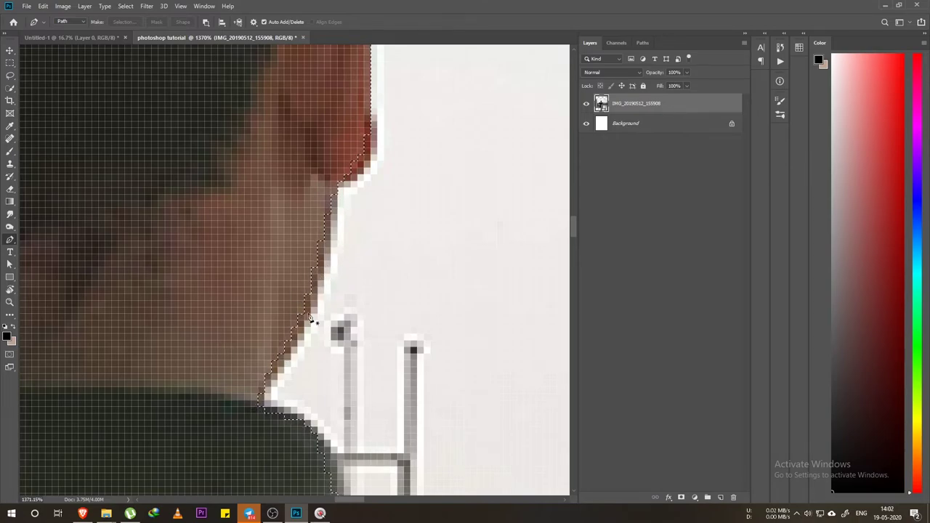
scroll(289, 361, "down", 3)
scroll(290, 348, "down", 3)
scroll(292, 338, "down", 3)
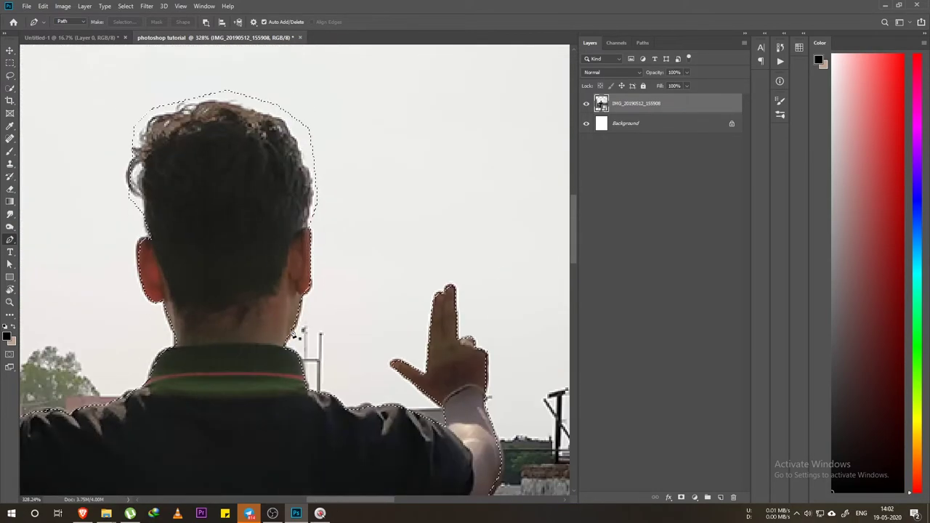
scroll(293, 333, "down", 2)
scroll(294, 333, "down", 1)
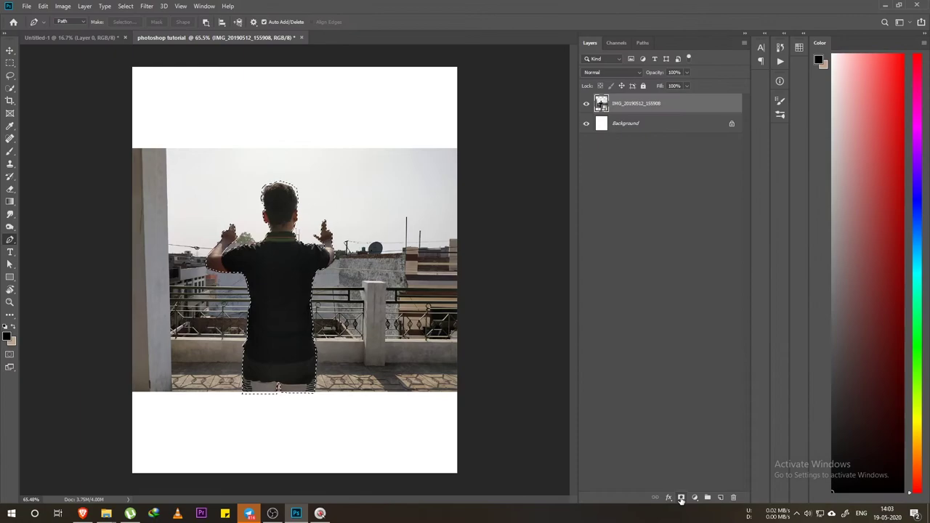
left_click(681, 497)
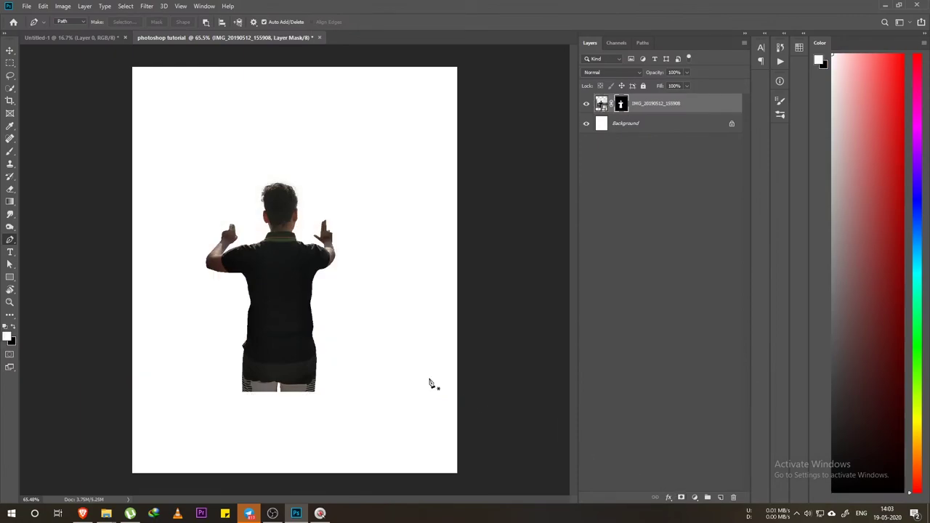
scroll(435, 382, "down", 1)
scroll(328, 373, "up", 2)
scroll(430, 218, "up", 2)
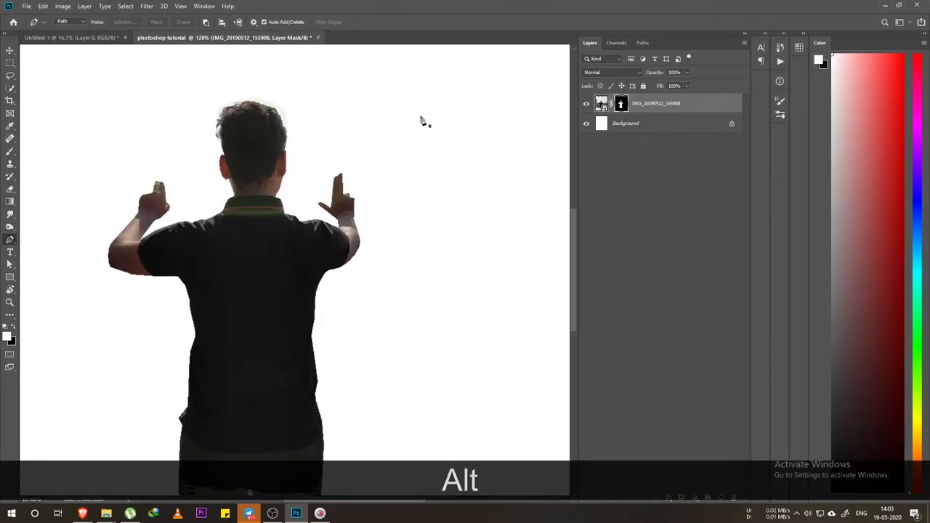
scroll(342, 186, "up", 2)
scroll(290, 168, "up", 3)
scroll(247, 149, "up", 3)
scroll(247, 149, "up", 1)
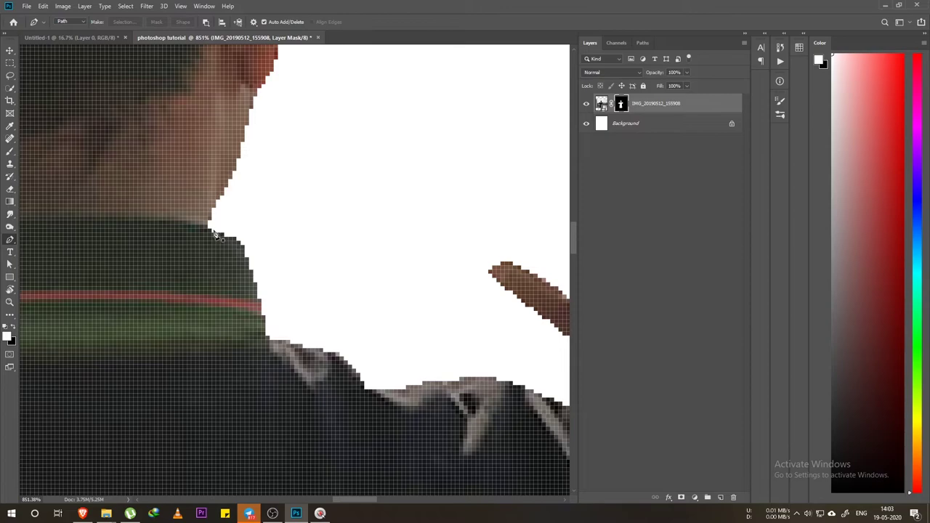
scroll(218, 235, "down", 2)
scroll(247, 240, "down", 3)
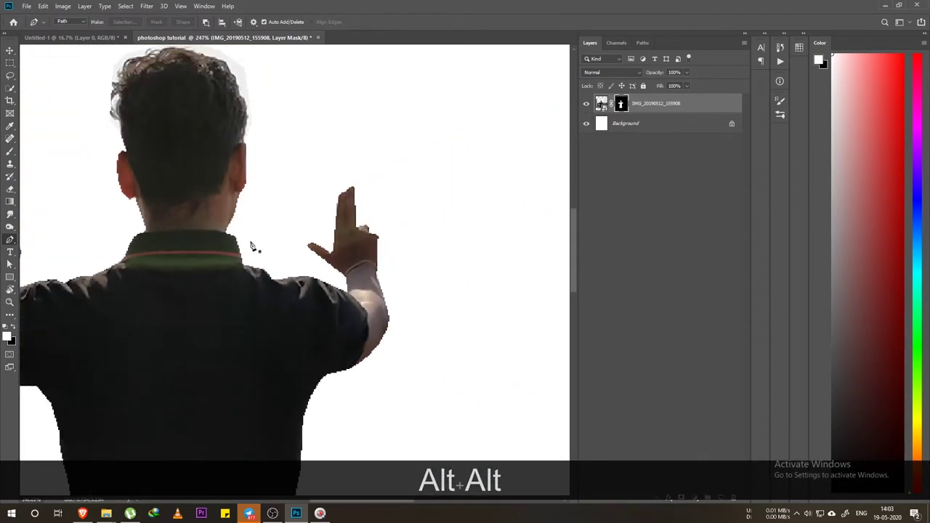
scroll(249, 241, "down", 2)
key("ctrl+KP_0")
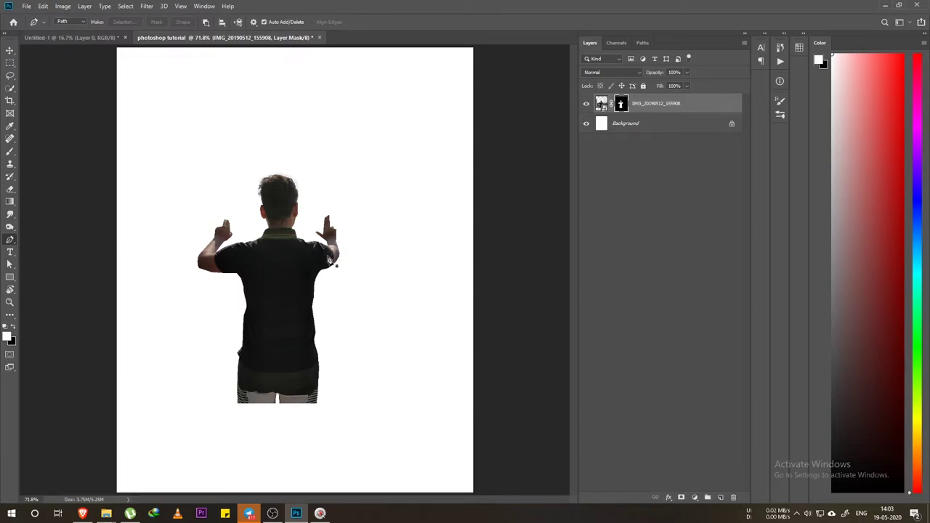
scroll(287, 284, "up", 2)
scroll(290, 269, "up", 1)
scroll(426, 263, "up", 1)
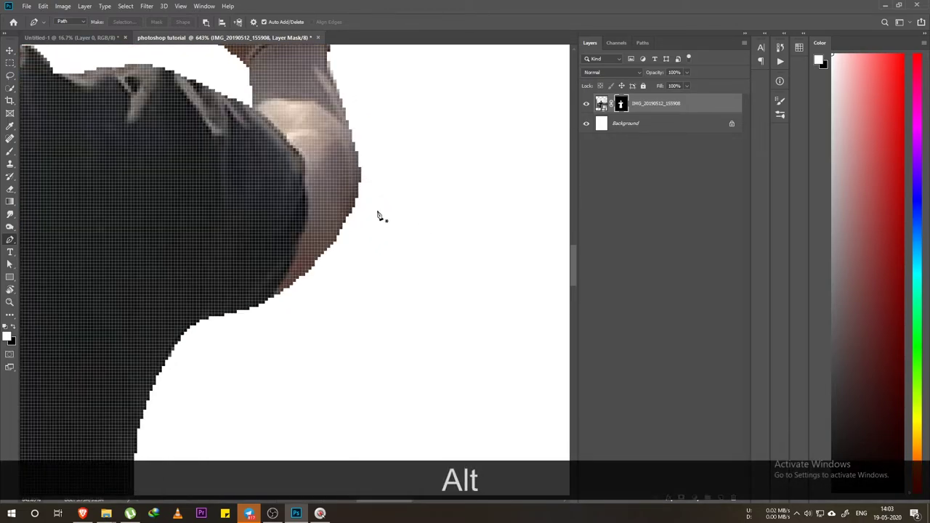
scroll(380, 214, "up", 1)
scroll(378, 216, "down", 1)
scroll(377, 212, "down", 2)
scroll(378, 212, "down", 1)
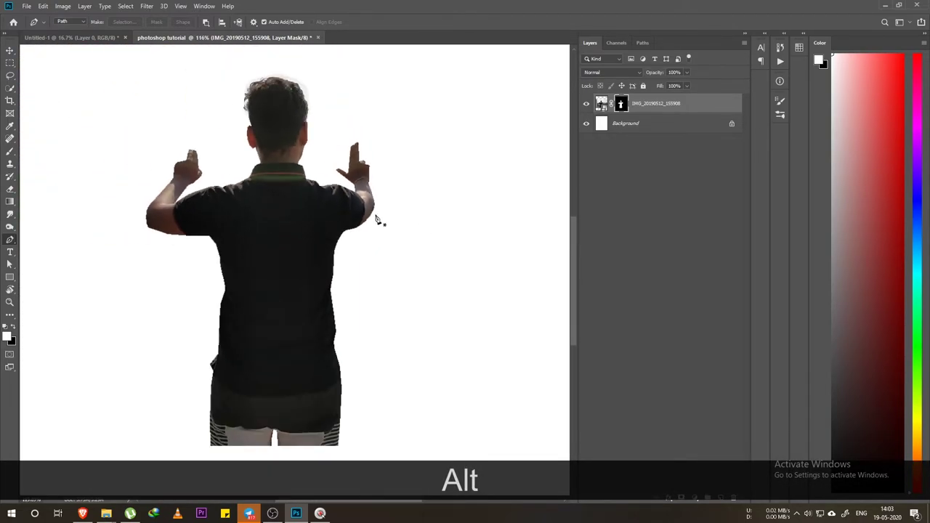
scroll(377, 218, "down", 1)
scroll(307, 311, "down", 2)
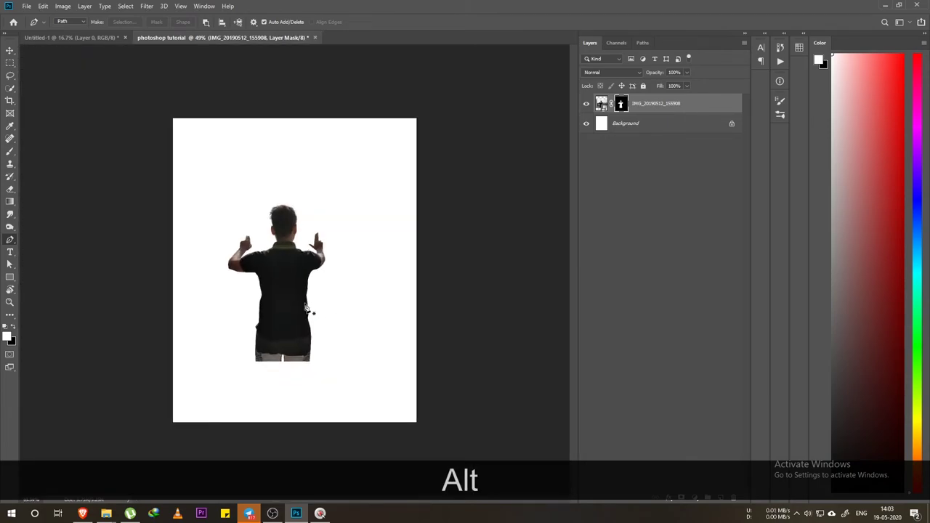
scroll(308, 307, "up", 2)
scroll(307, 307, "down", 1)
scroll(311, 302, "down", 1)
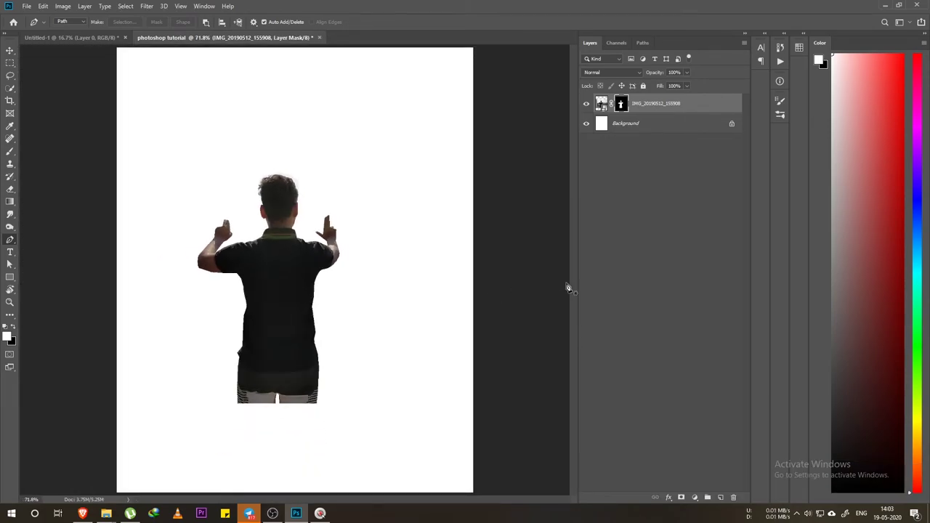
Step: Undo the mask and turn the pen path into a 2-pixel feathered selection
key("ctrl+z")
key("ctrl+z")
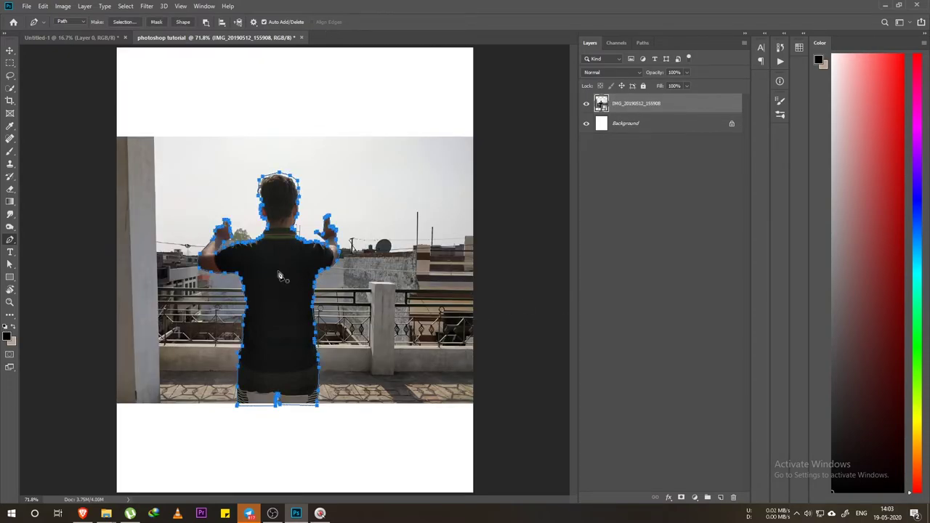
right_click(279, 274)
left_click(290, 311)
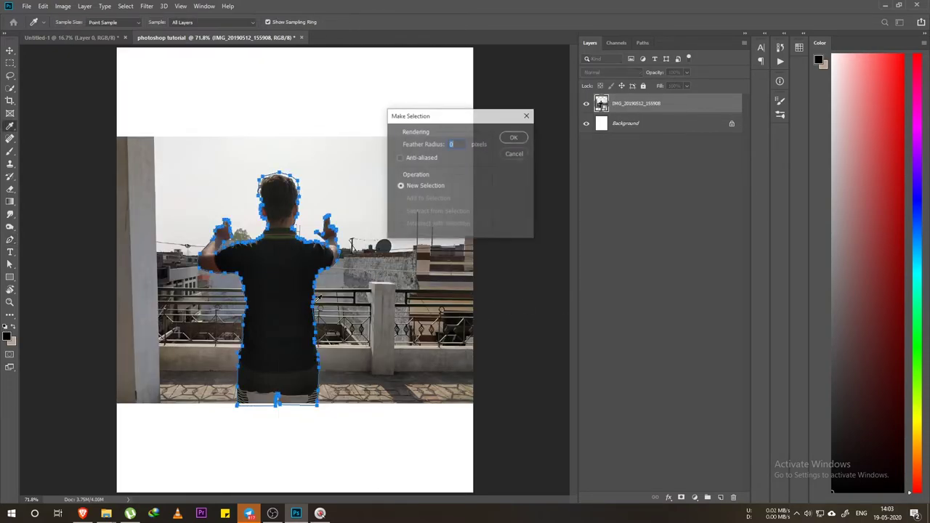
type("2")
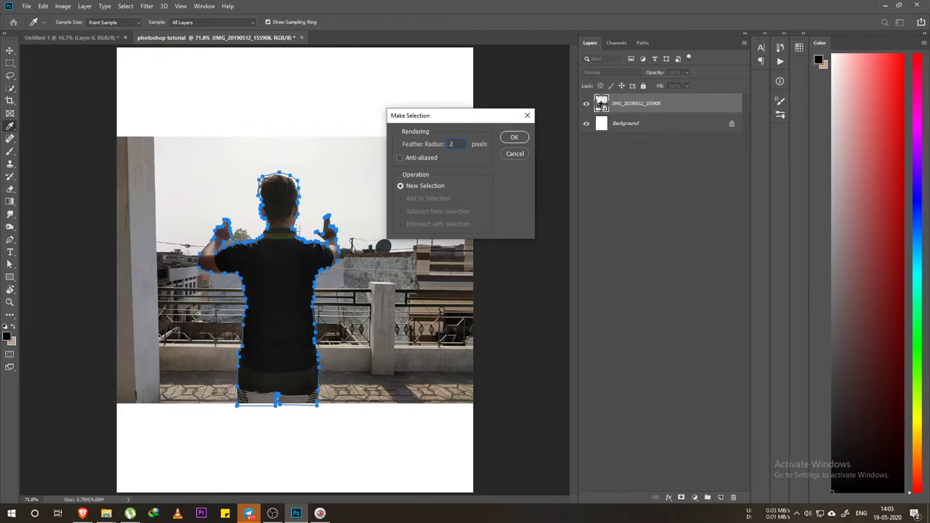
key("Return")
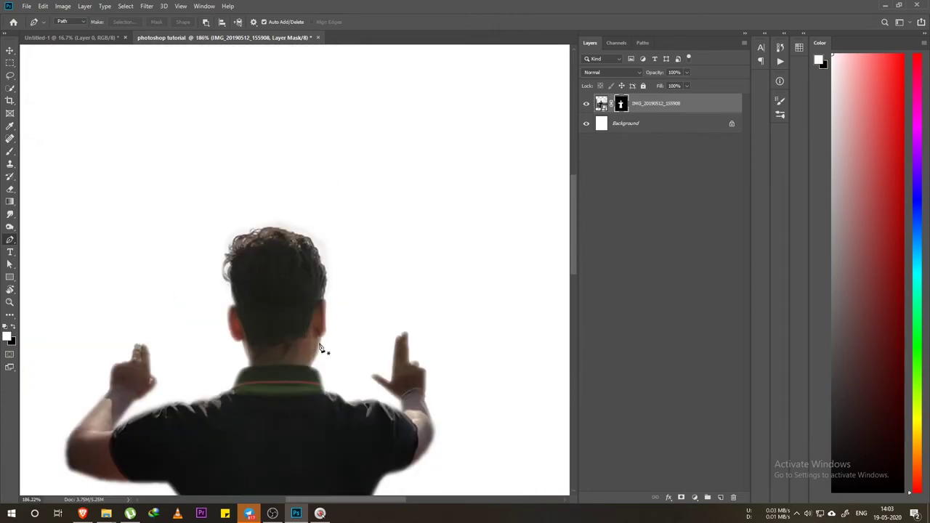
key("ctrl+0")
key("ctrl+1")
key("ctrl+0")
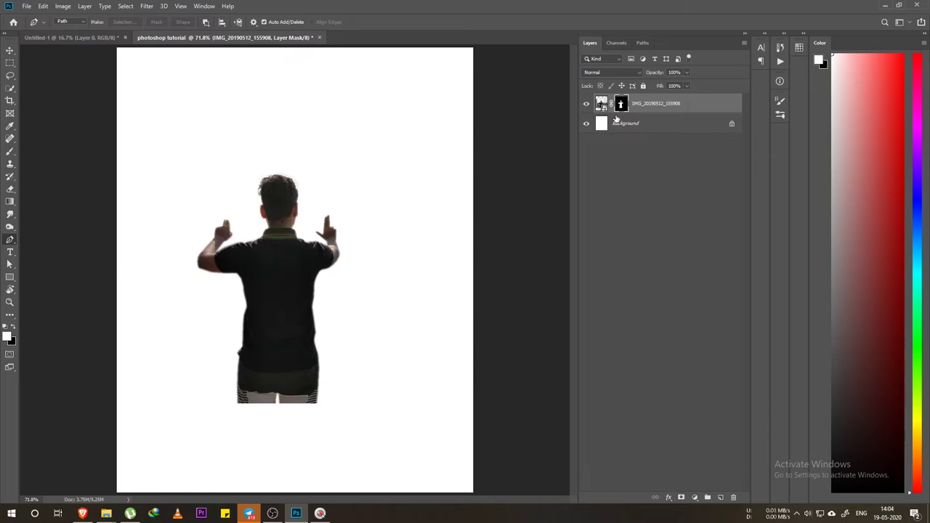
Step: Remake the feathered path selection and add it as the photo's layer mask
key("ctrl+z")
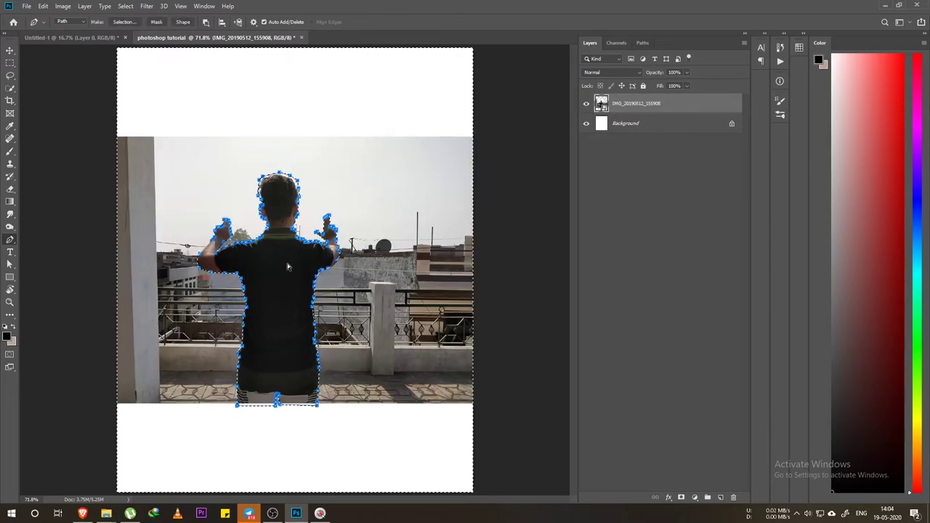
right_click(287, 267)
left_click(324, 294)
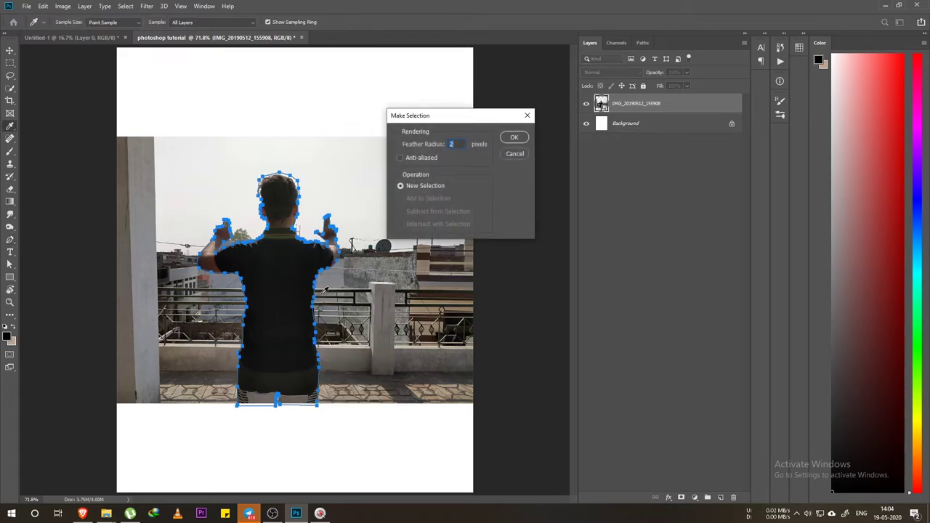
key("Return")
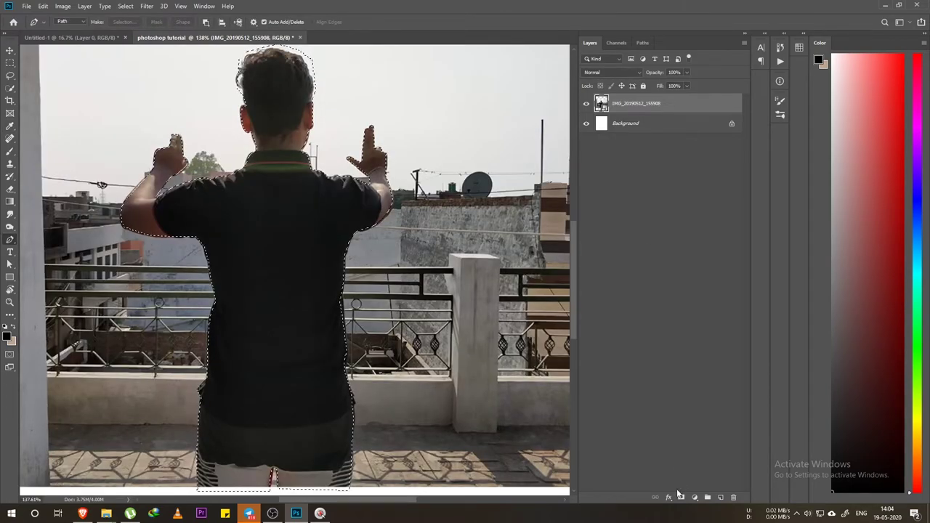
left_click(680, 498)
scroll(421, 290, "up", 2)
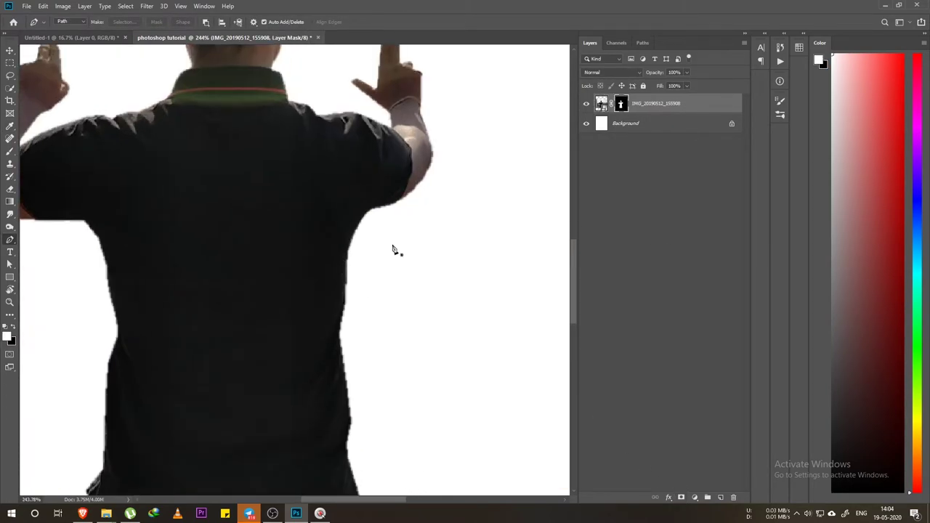
scroll(388, 243, "down", 2)
scroll(383, 239, "down", 2)
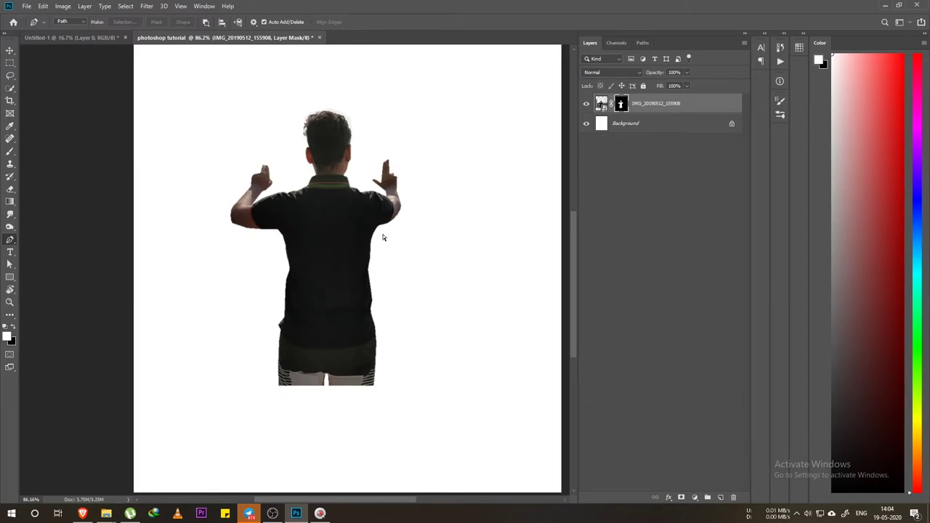
scroll(384, 237, "down", 1)
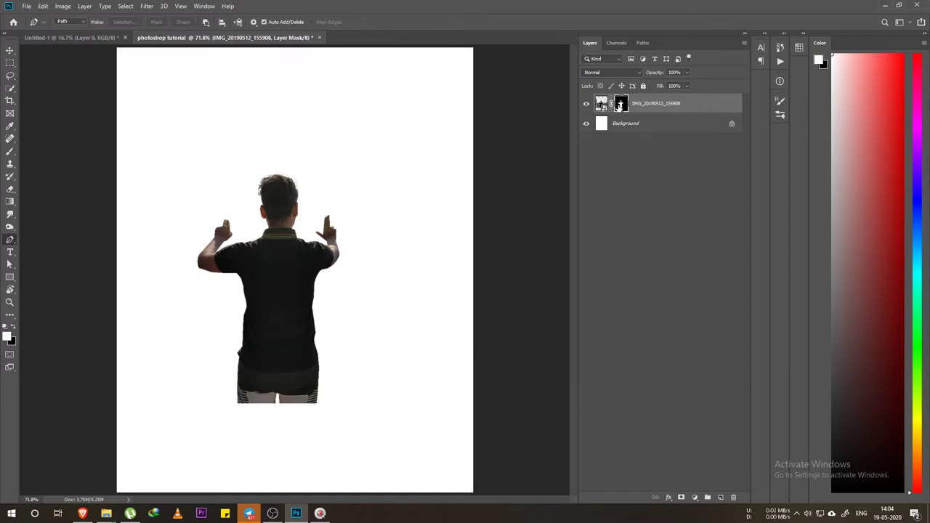
double_click(636, 105)
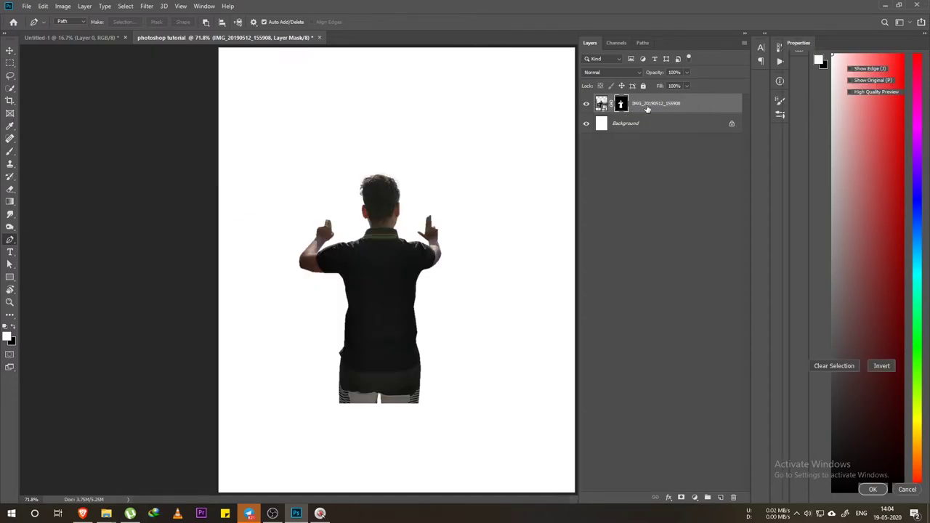
left_click(907, 490)
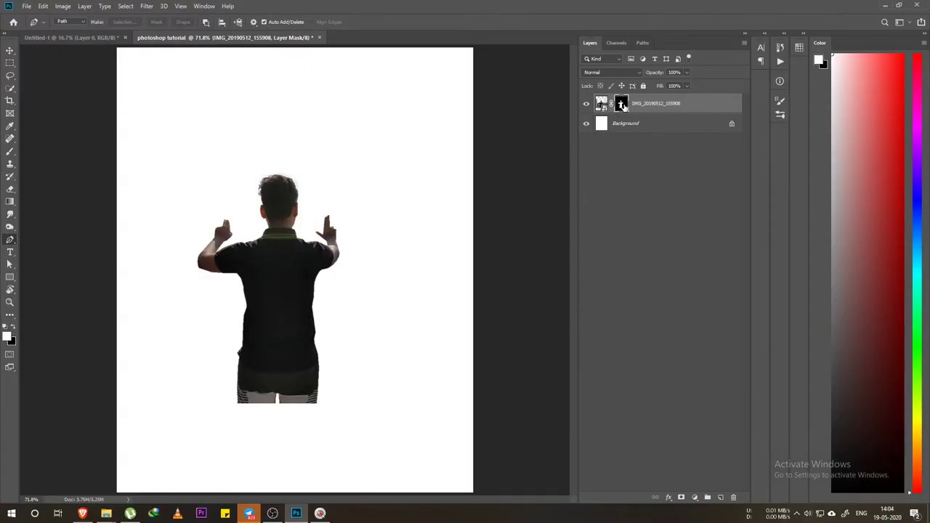
double_click(621, 103)
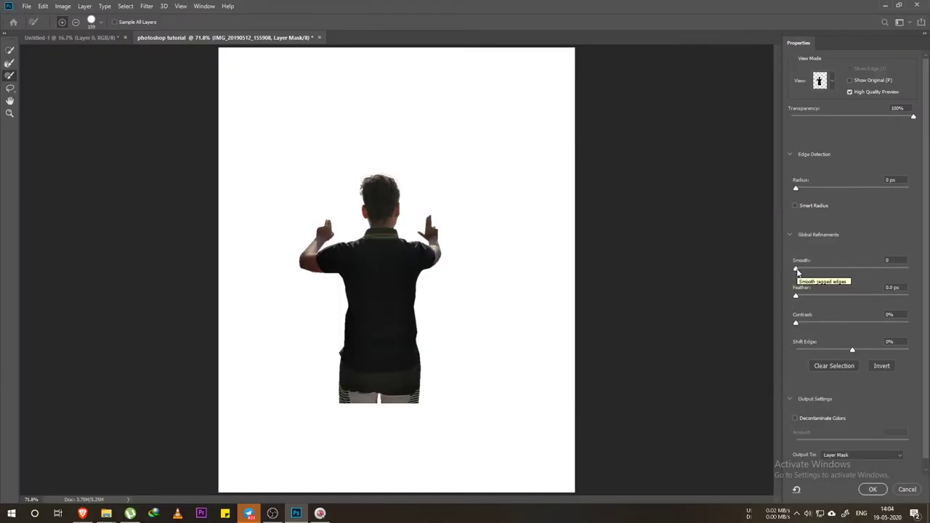
left_click_drag(797, 271, 799, 270)
left_click_drag(823, 269, 751, 272)
type("20")
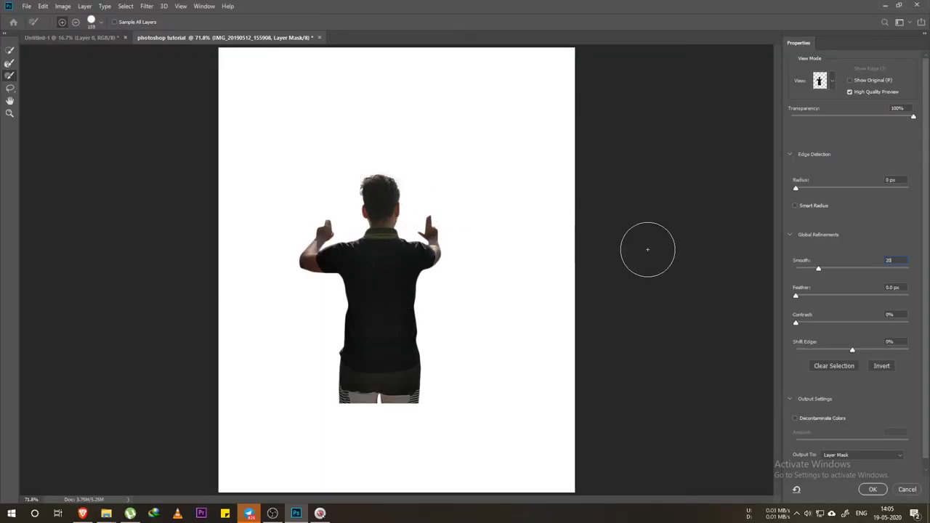
left_click(10, 63)
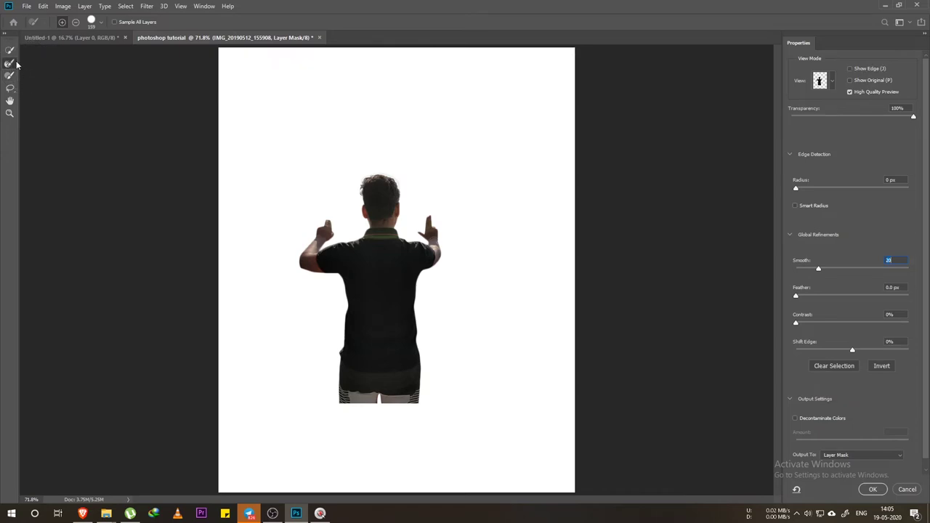
left_click(9, 112)
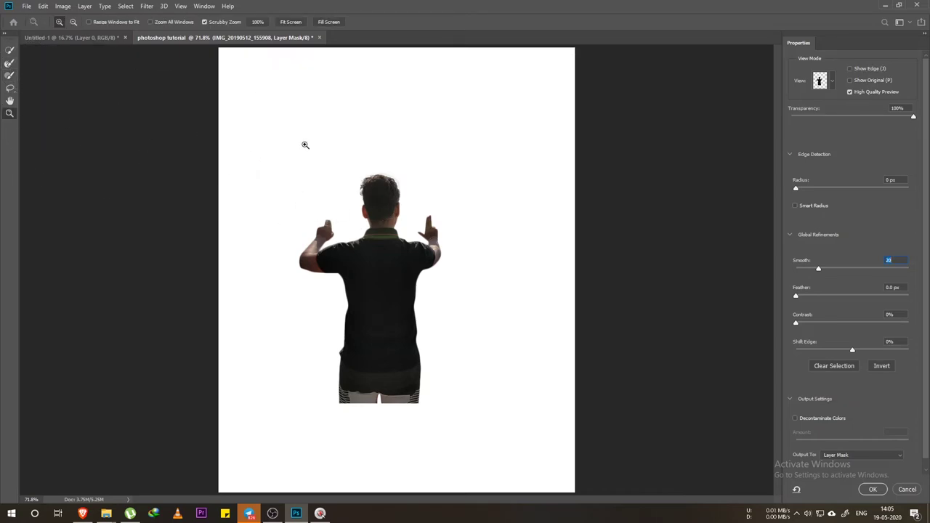
left_click(906, 490)
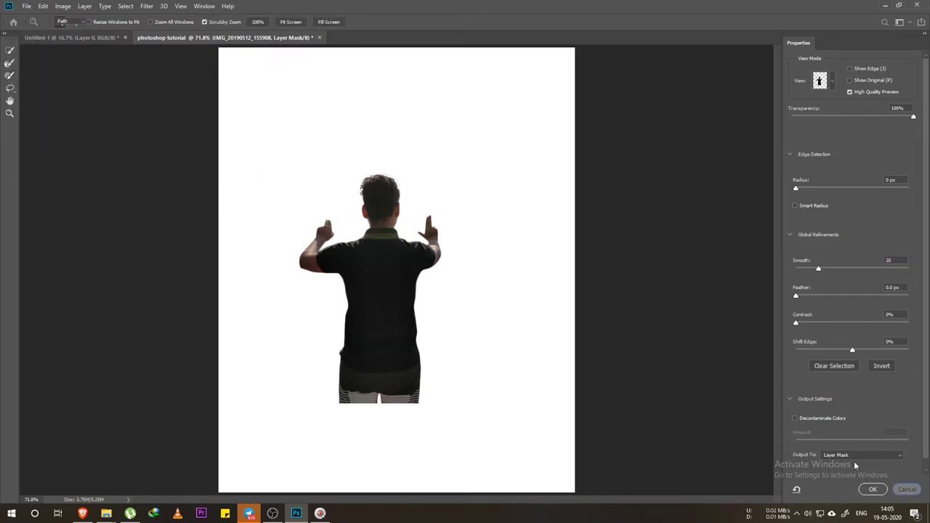
left_click(704, 128)
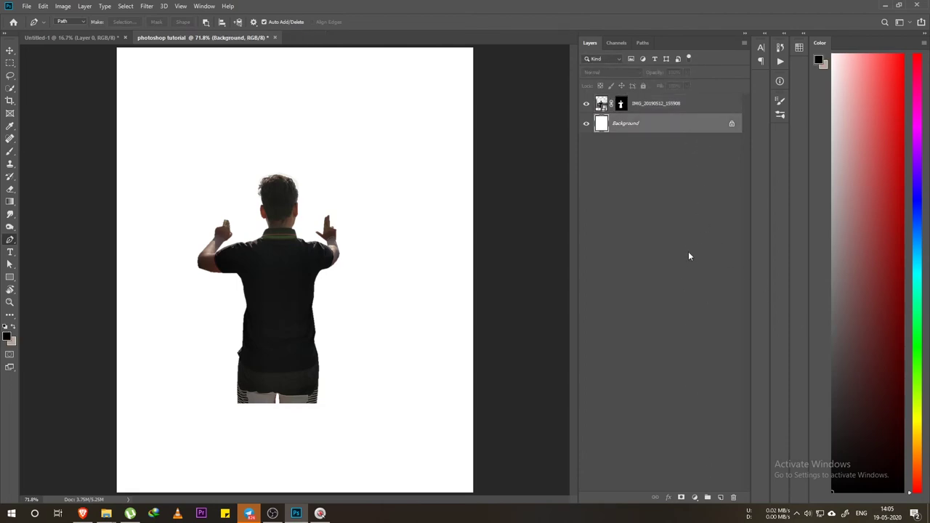
Step: Add a black #000000 Solid Color fill layer beneath the masked figure
left_click(694, 498)
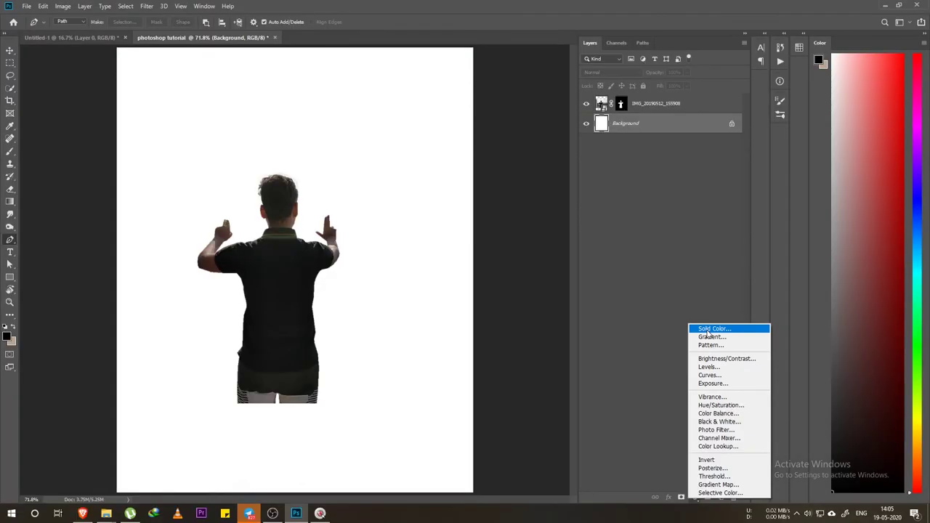
left_click(711, 329)
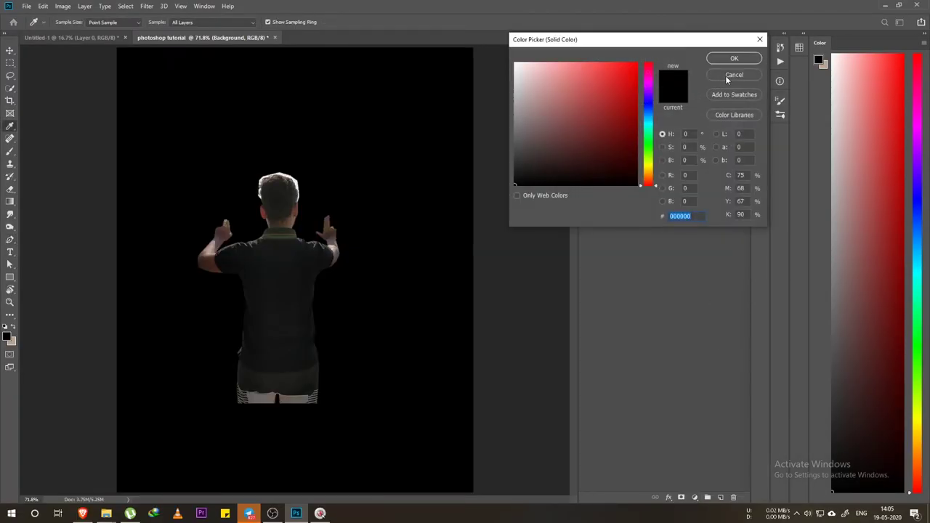
left_click(734, 58)
left_click(629, 106)
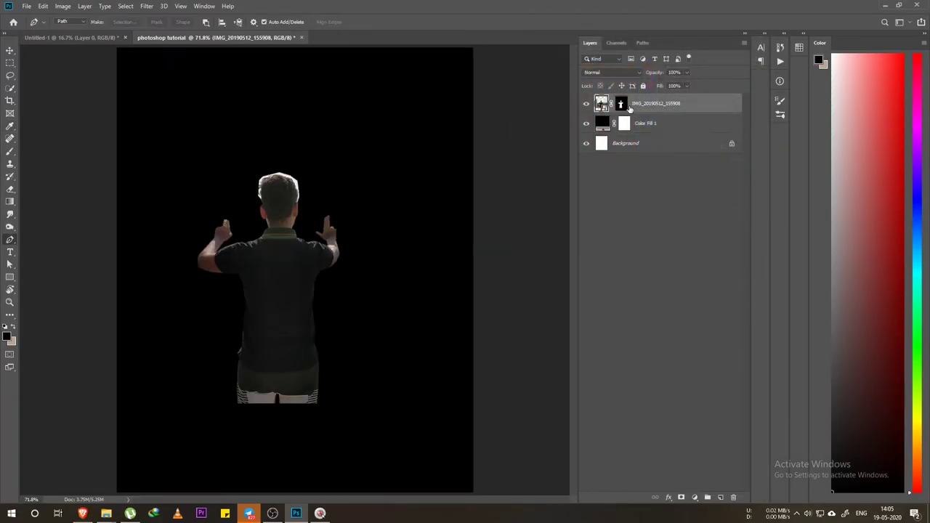
Step: Reopen Select and Mask and zoom in on the man's hair edge
key("ctrl+alt+r")
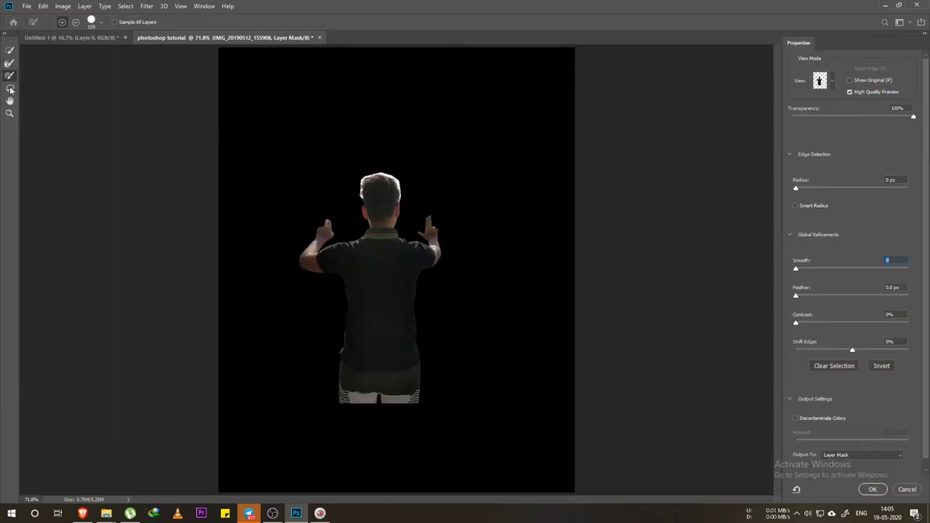
left_click(9, 115)
left_click(377, 170)
left_click(366, 169)
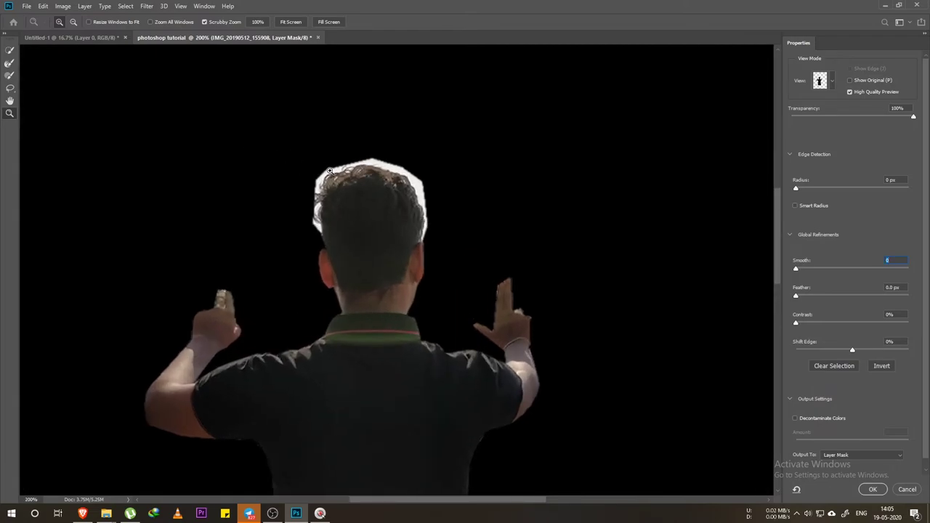
left_click_drag(329, 170, 334, 187)
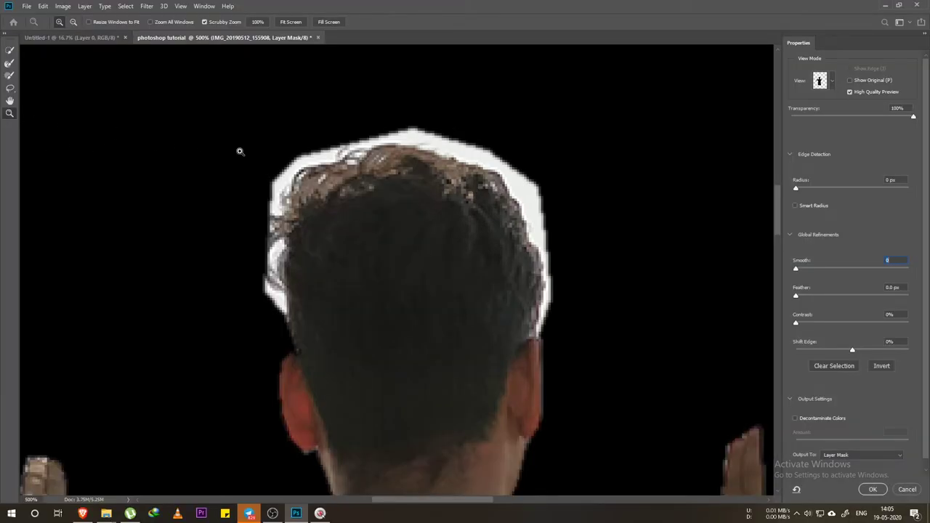
left_click(239, 151, "alt")
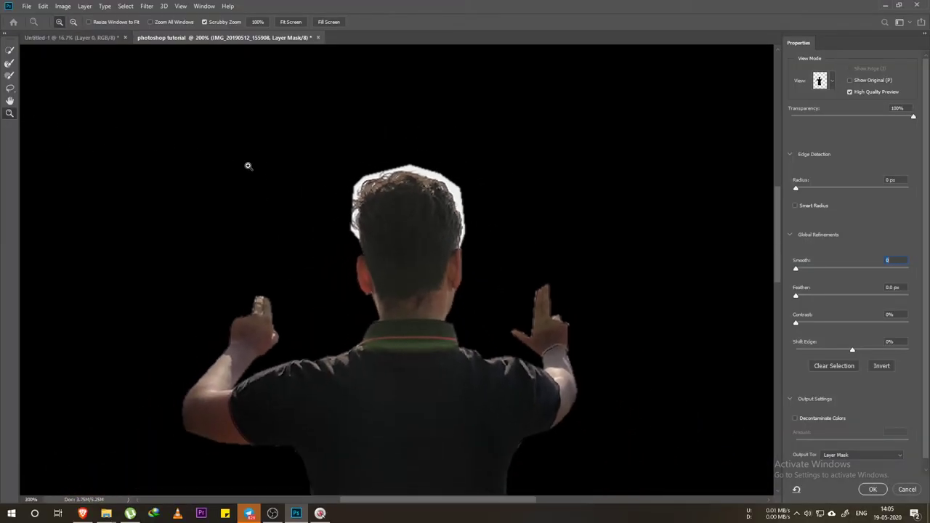
Step: Select the Refine Edge Brush and shrink it to about 32 px
left_click(11, 64)
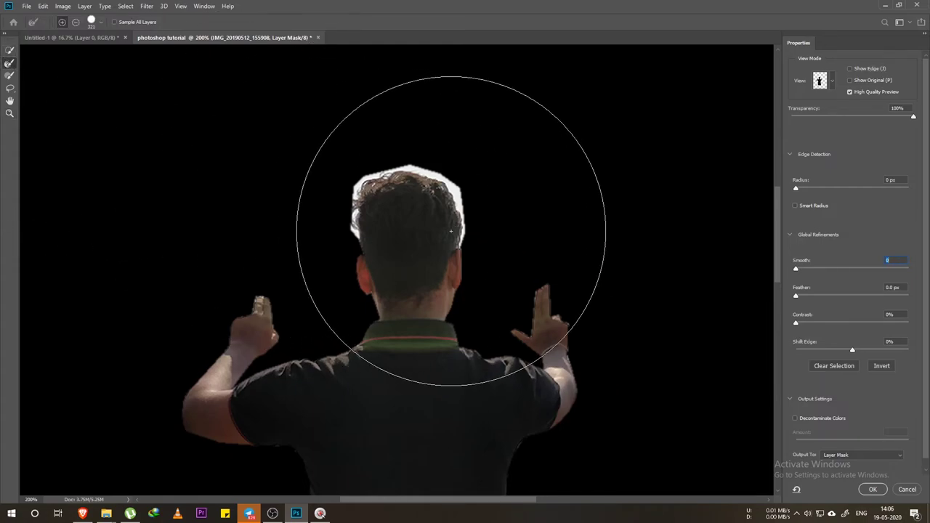
key("alt")
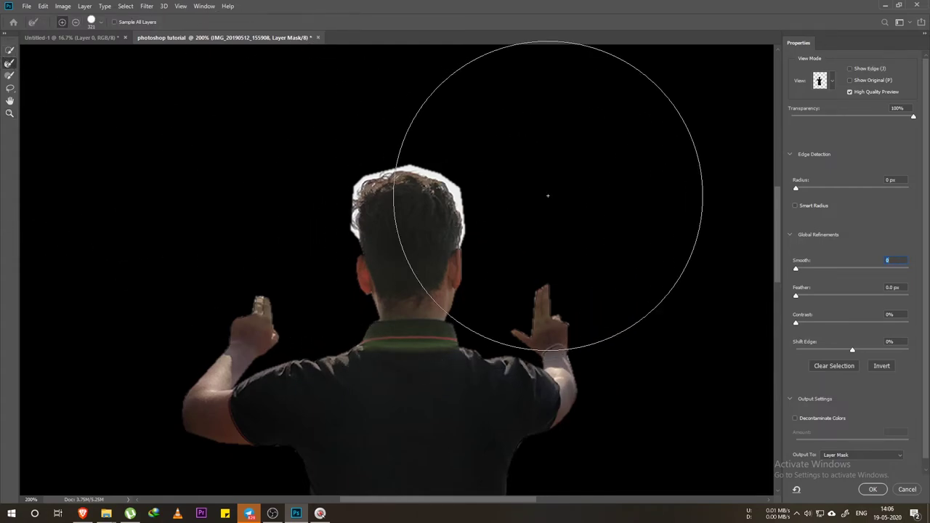
left_click_drag(547, 195, 480, 191)
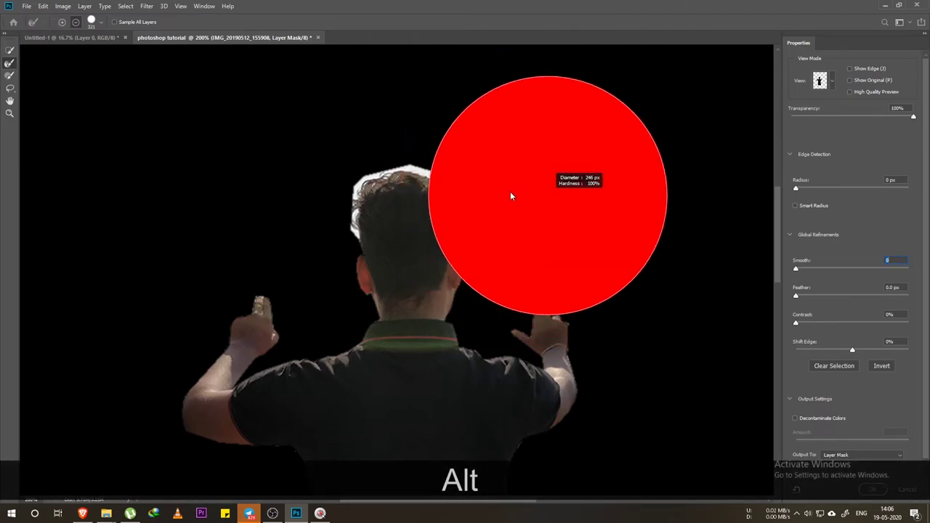
left_click_drag(480, 191, 417, 180)
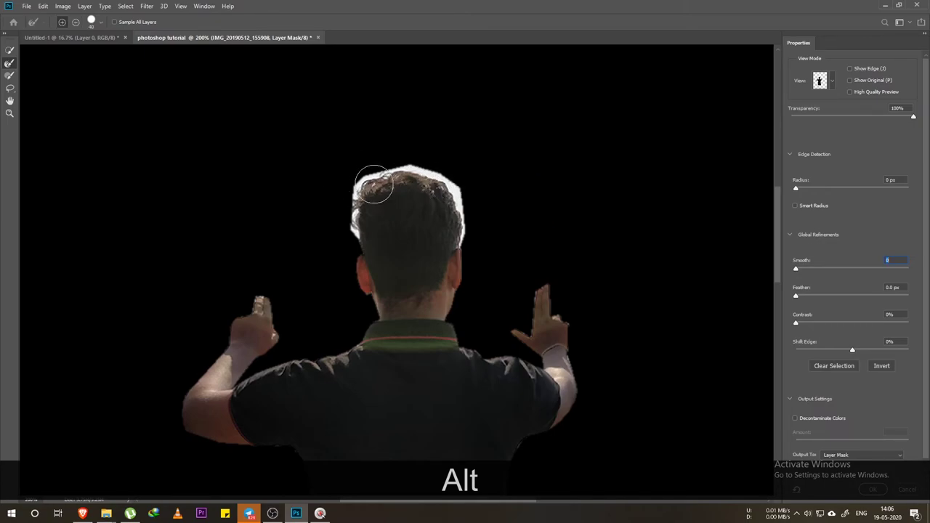
left_click(101, 24)
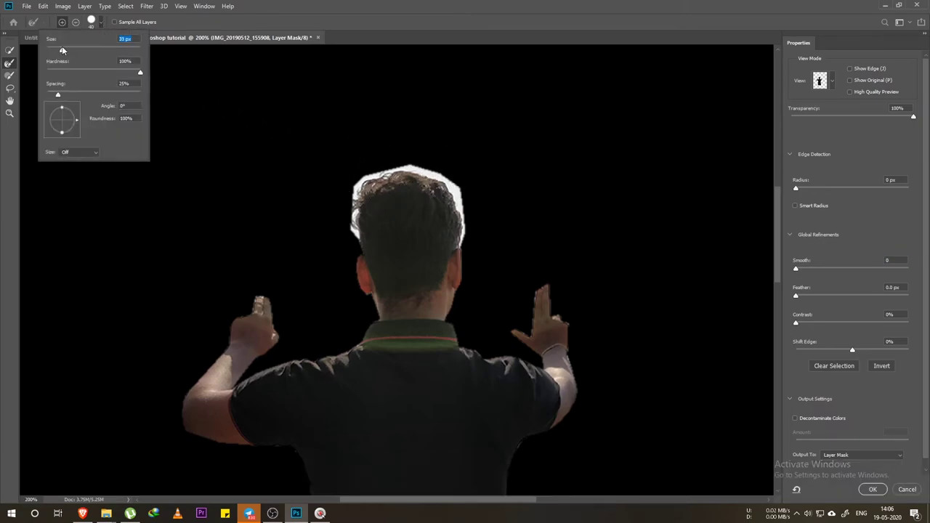
left_click_drag(334, 170, 349, 170)
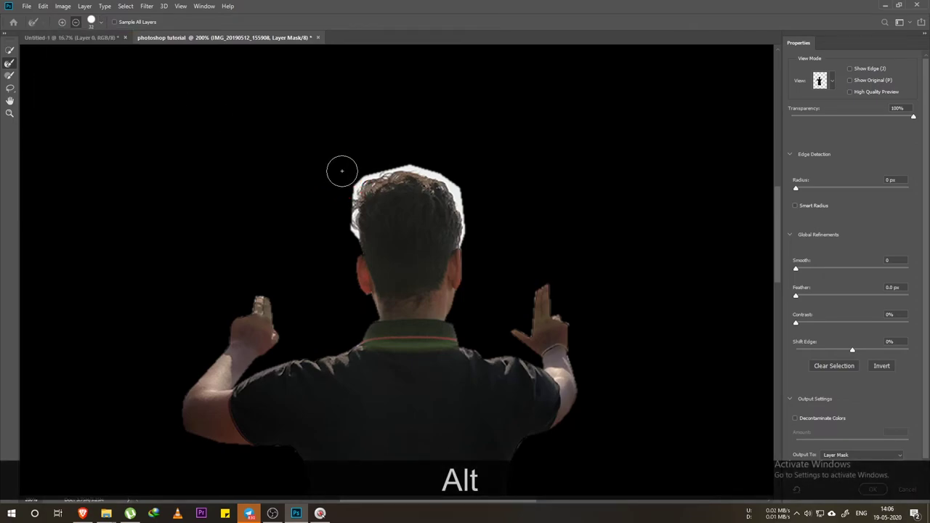
scroll(391, 261, "up", 3)
mouse_move(332, 197)
left_mouse_down()
mouse_move(320, 195)
mouse_move(323, 127)
mouse_move(494, 120)
mouse_move(508, 226)
left_mouse_up()
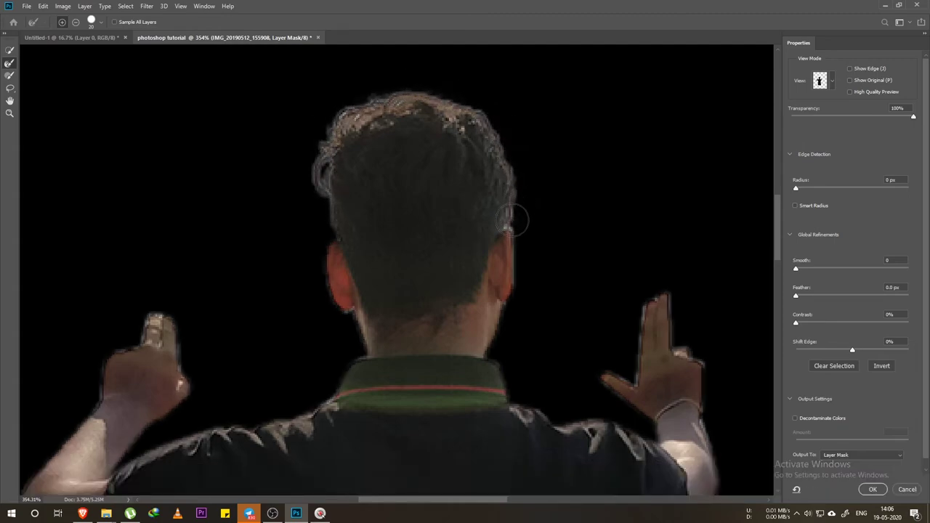
Step: Brush along the top of the hair to clean the halo, then apply the mask
left_click_drag(508, 226, 331, 146)
scroll(312, 182, "up", 3, "alt")
scroll(311, 172, "up", 2, "alt")
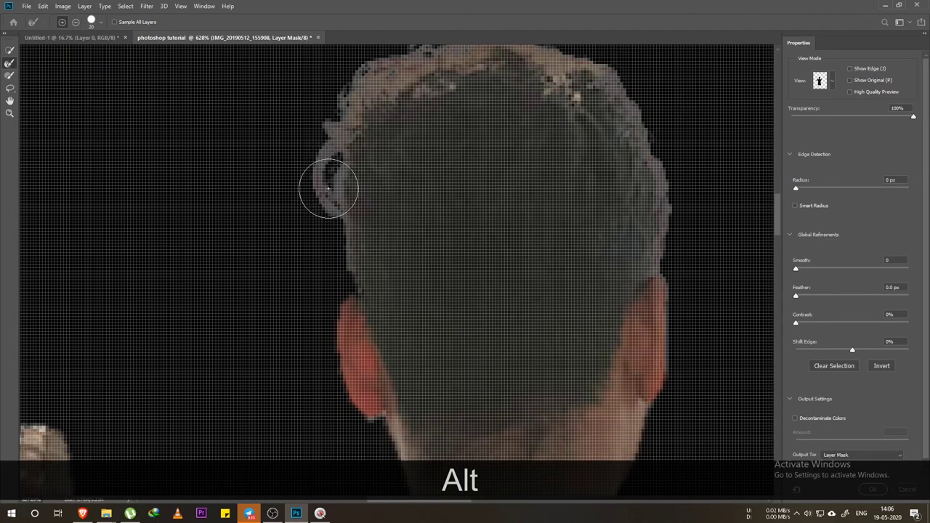
scroll(329, 209, "down", 2, "alt")
left_click_drag(338, 216, 516, 120)
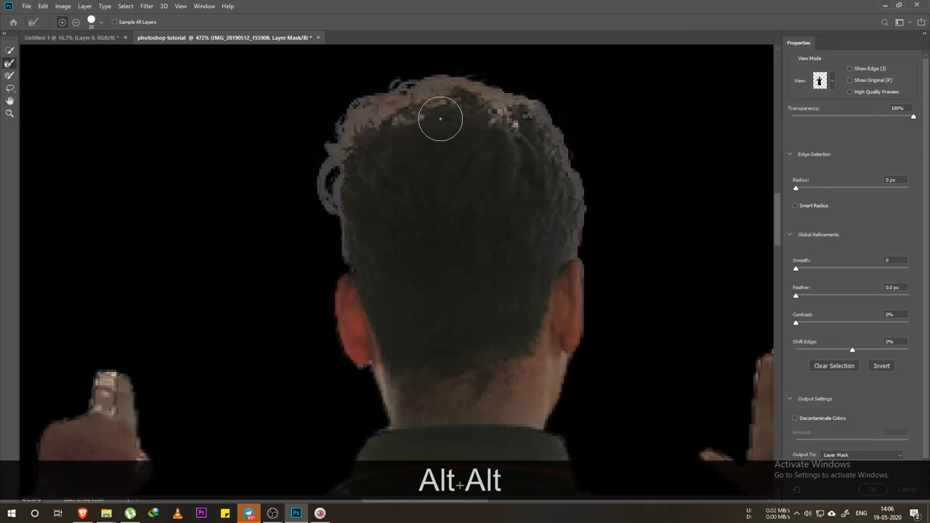
scroll(434, 150, "down", 2, "alt")
scroll(434, 149, "down", 2, "alt")
scroll(434, 150, "down", 2, "alt")
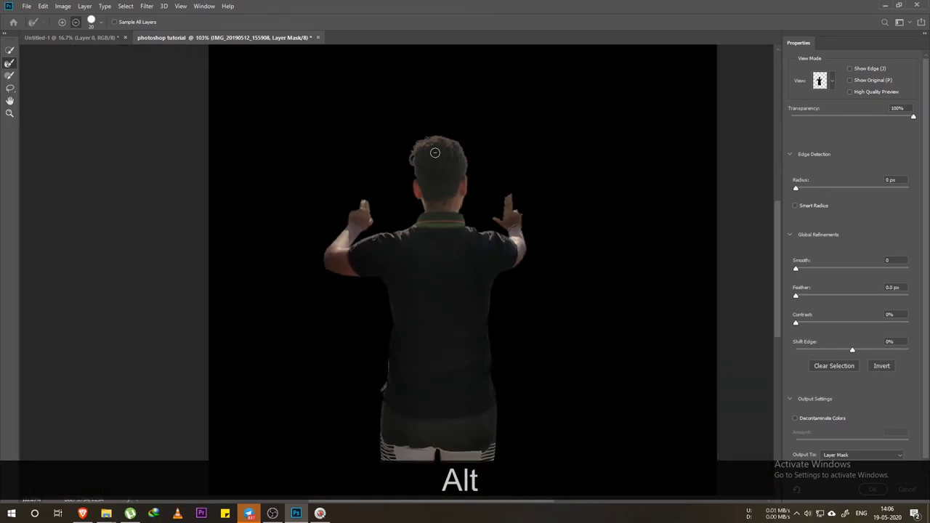
scroll(435, 152, "down", 1, "alt")
scroll(434, 153, "up", 1, "alt")
scroll(433, 153, "up", 2, "alt")
scroll(433, 152, "up", 1, "alt")
scroll(433, 153, "up", 1, "alt")
scroll(433, 153, "down", 2, "alt")
scroll(429, 167, "down", 2, "alt")
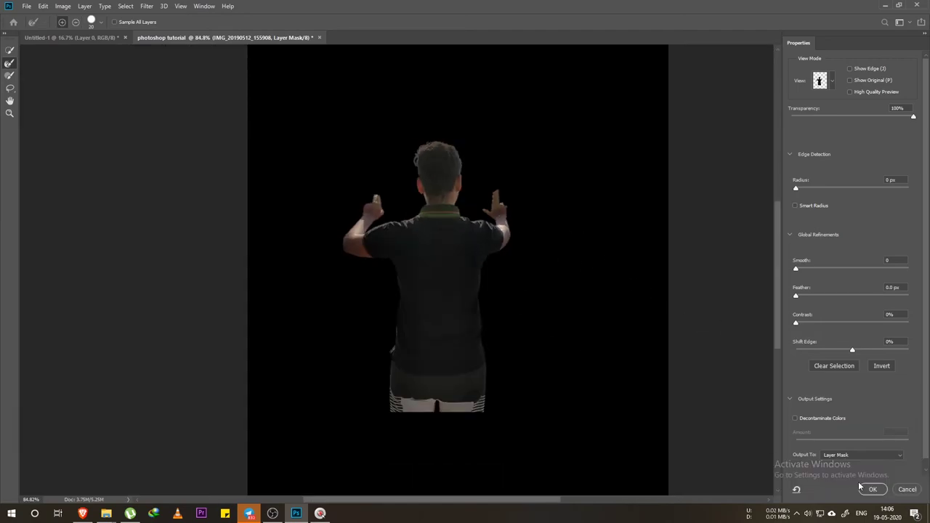
key("Return")
Step: Preview brown-grey, dark red, grey and red fills for Color Fill 1, then cancel to keep black
scroll(295, 202, "down", 2, "alt")
scroll(284, 207, "up", 2, "alt")
scroll(261, 190, "up", 3, "alt")
scroll(307, 187, "up", 2, "alt")
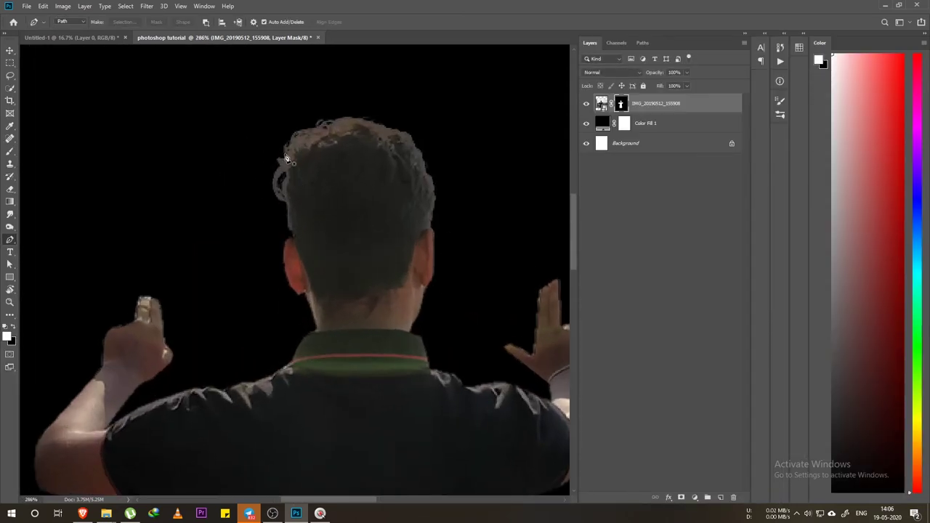
scroll(327, 161, "up", 2, "alt")
double_click(605, 123)
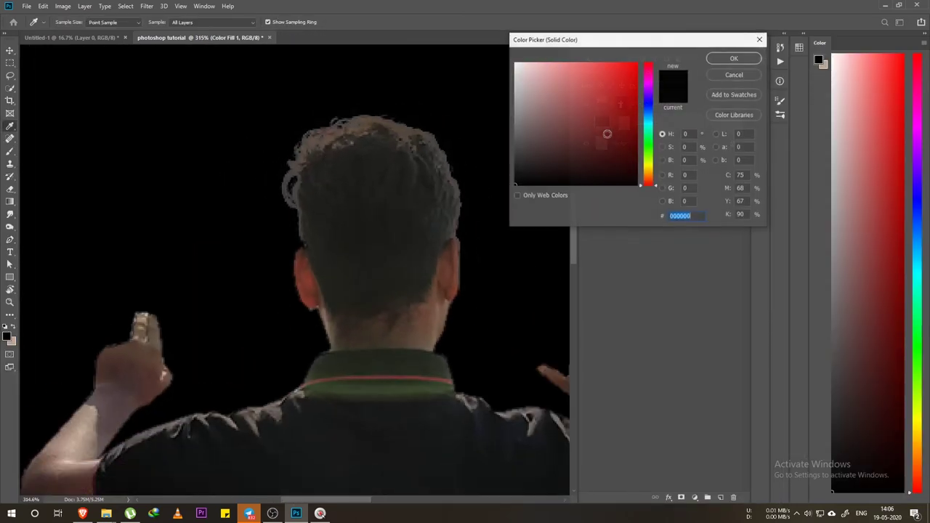
mouse_move(537, 153)
left_mouse_down()
mouse_move(545, 118)
mouse_move(567, 117)
mouse_move(399, 156)
left_mouse_up()
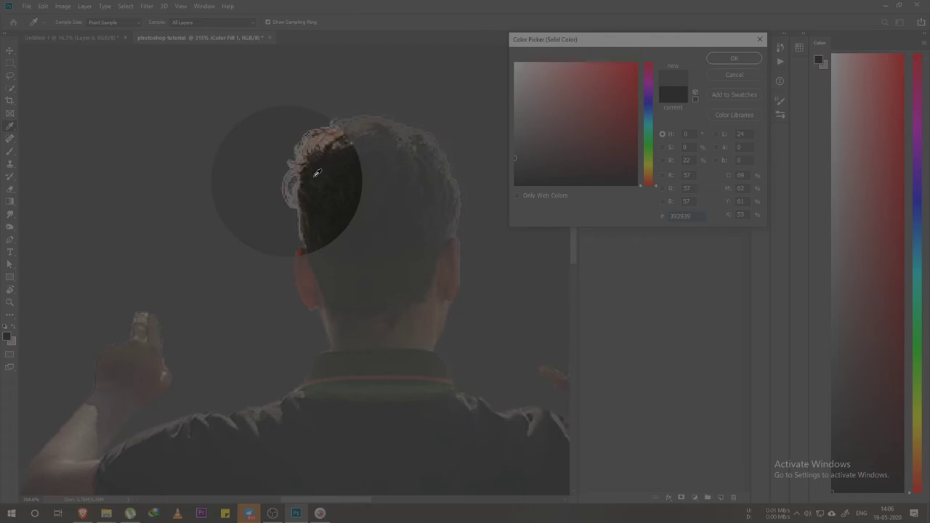
mouse_move(551, 146)
left_mouse_down()
mouse_move(574, 153)
mouse_move(596, 138)
left_mouse_up()
left_click_drag(608, 109, 511, 129)
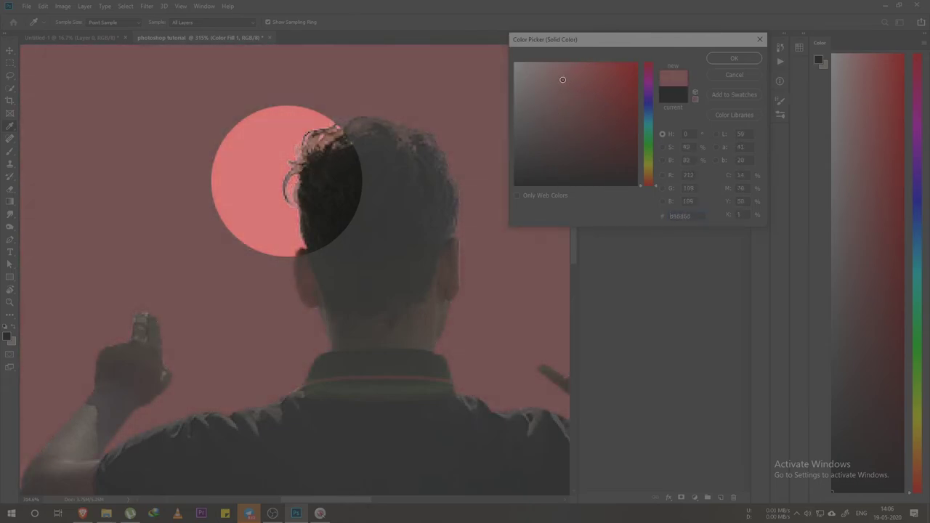
left_click(579, 117)
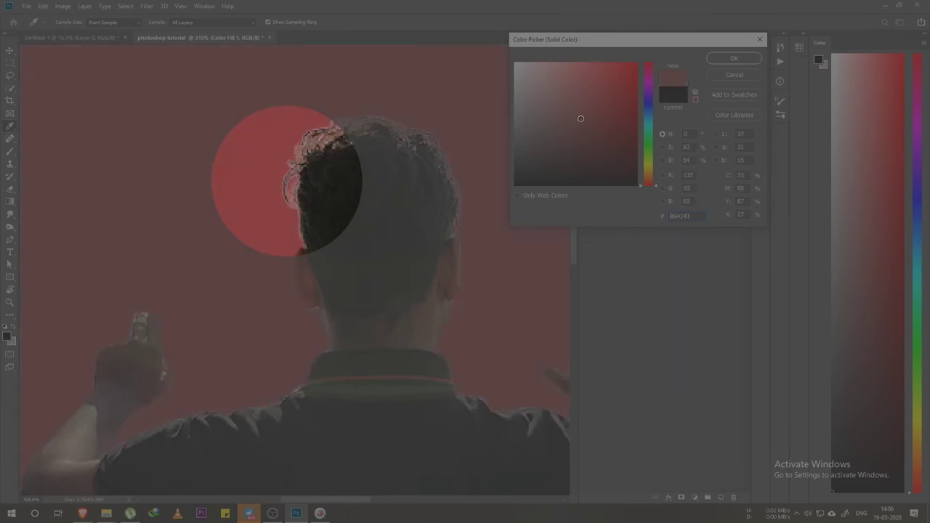
mouse_move(647, 94)
left_mouse_down()
mouse_move(650, 120)
mouse_move(668, 81)
left_mouse_up()
left_click(728, 73)
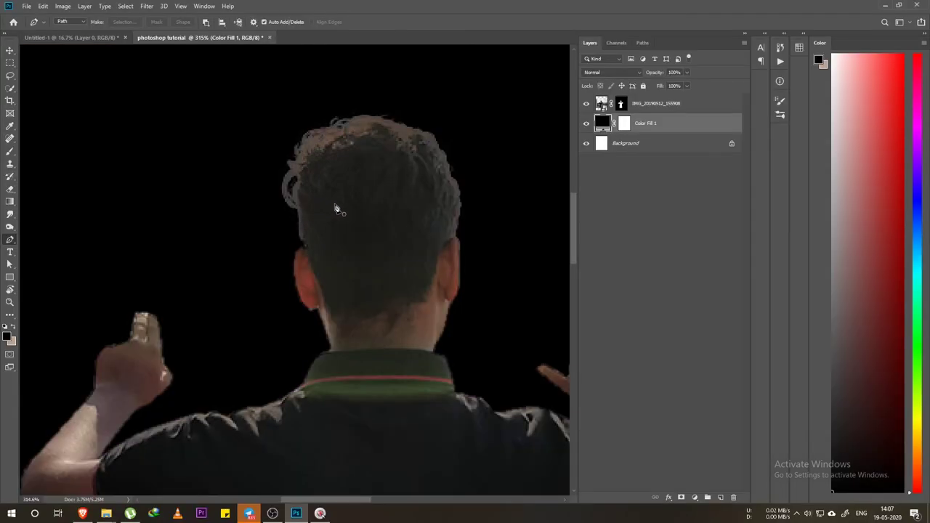
scroll(321, 193, "down", 4)
scroll(321, 193, "down", 2)
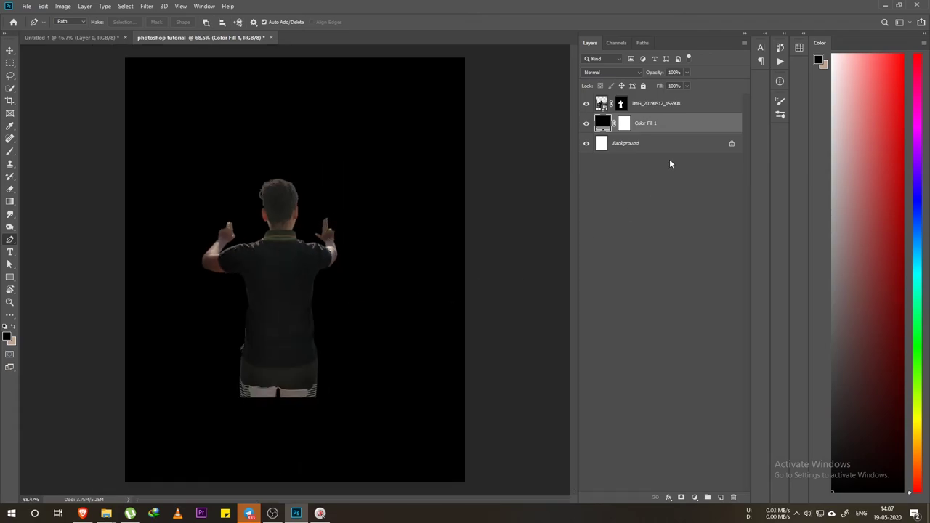
left_click(645, 104)
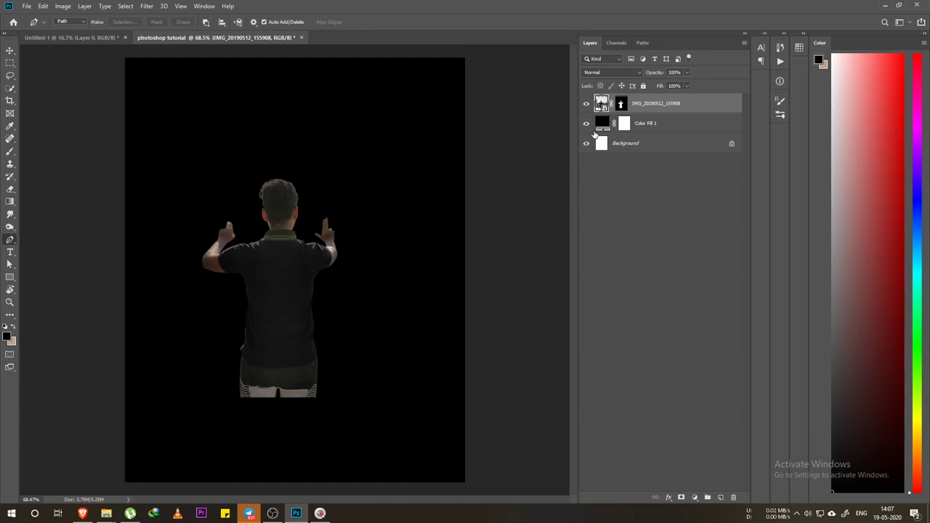
scroll(446, 114, "down", 2)
scroll(249, 325, "down", 1)
scroll(254, 304, "up", 3)
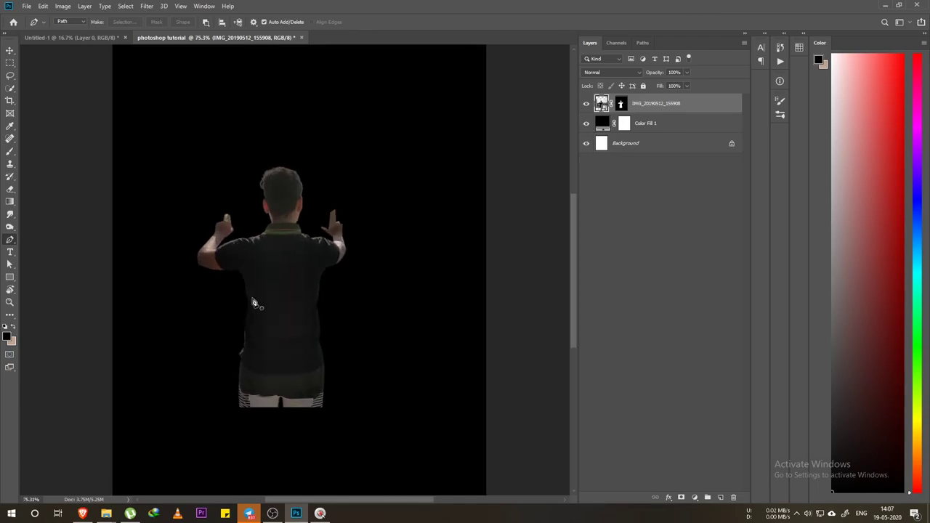
scroll(255, 304, "down", 1)
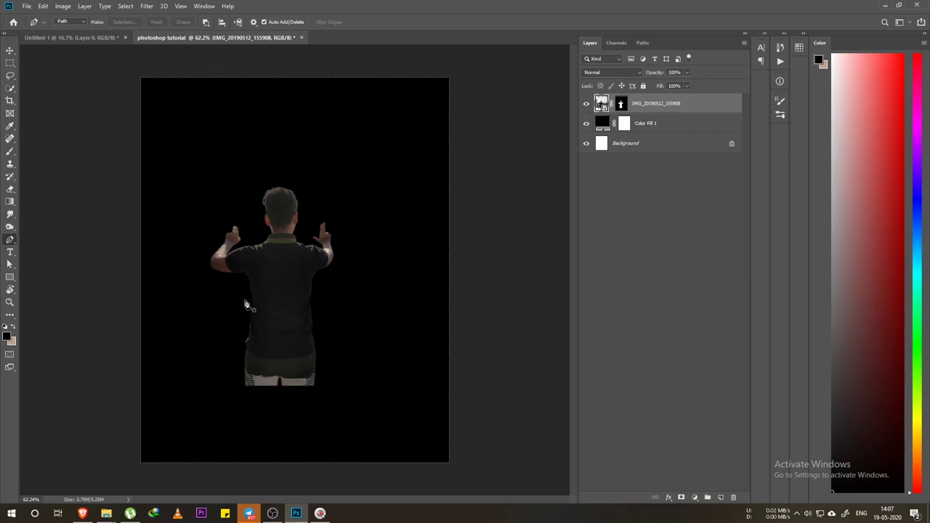
scroll(250, 303, "down", 3)
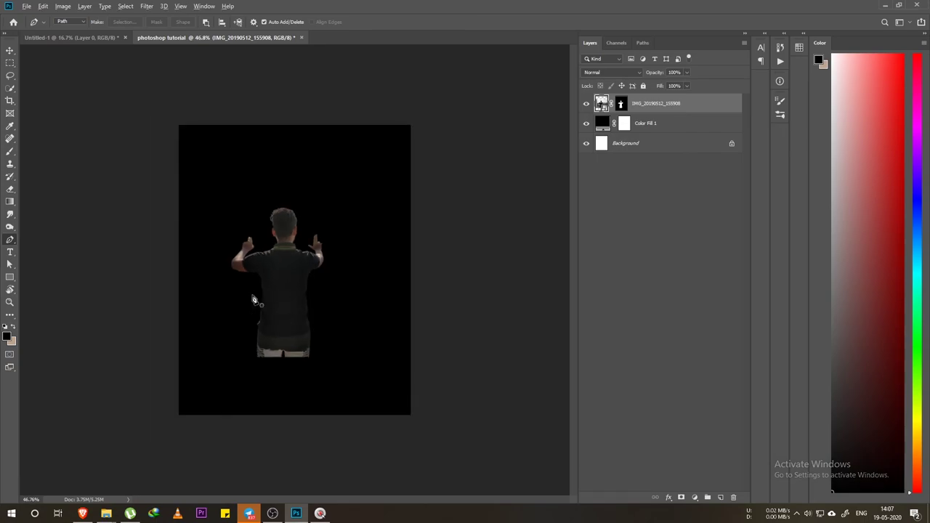
scroll(254, 300, "up", 1)
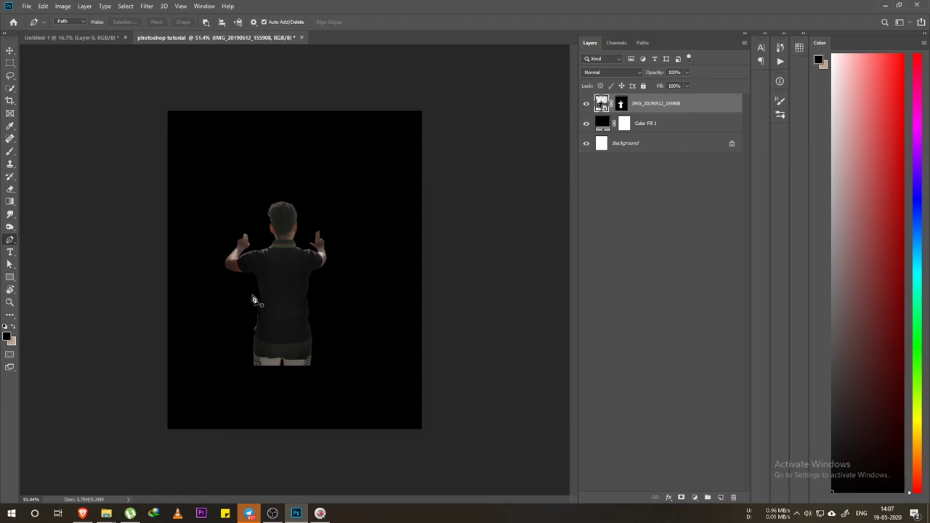